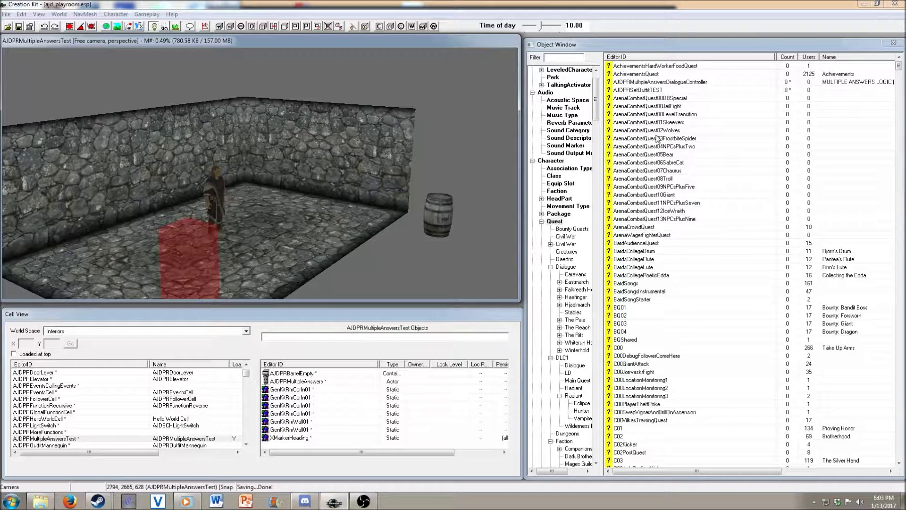
# Open the AJDPRMultipleAnswersDialogueController quest from the Object Window's quest list
pyautogui.doubleClick(698, 83)
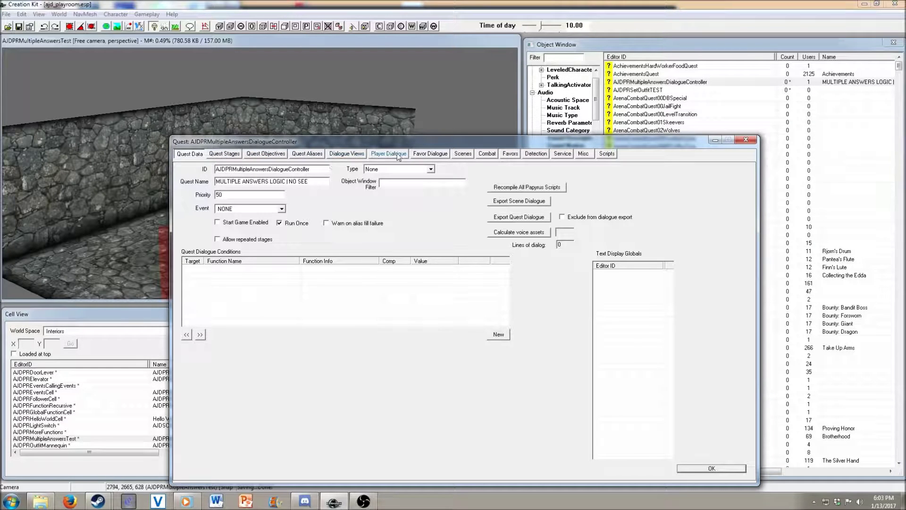
# Create a dialogue view named AJDPRMultipleAnswersDialogueControllerDialogueView in the quest's Dialogue Views list
pyautogui.click(348, 155)
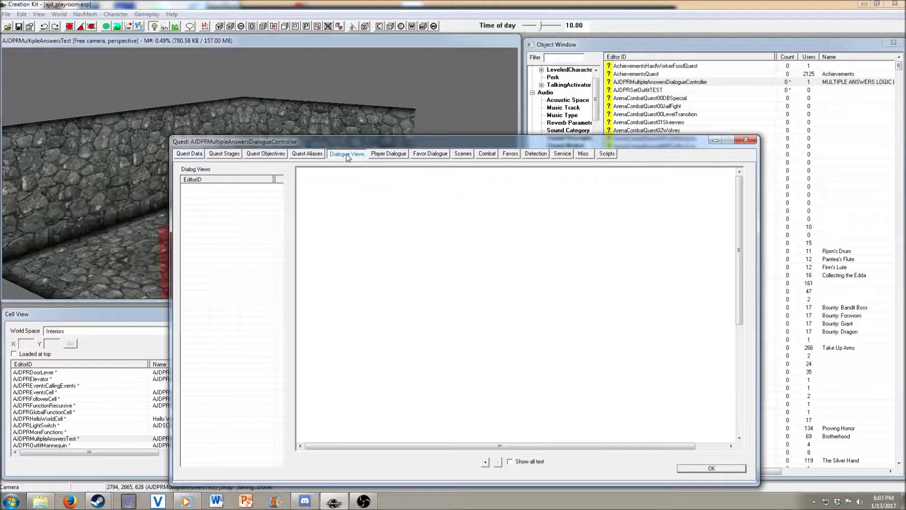
pyautogui.rightClick(230, 247)
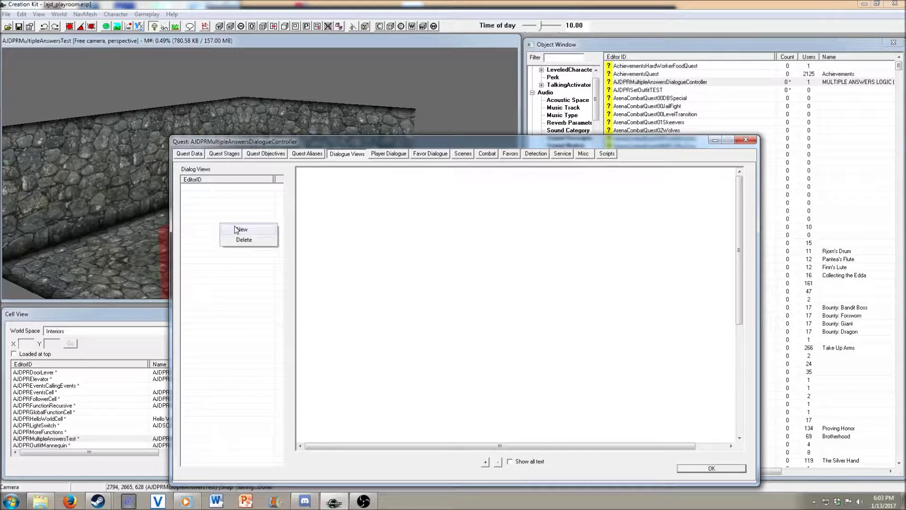
pyautogui.click(237, 228)
pyautogui.press('End')
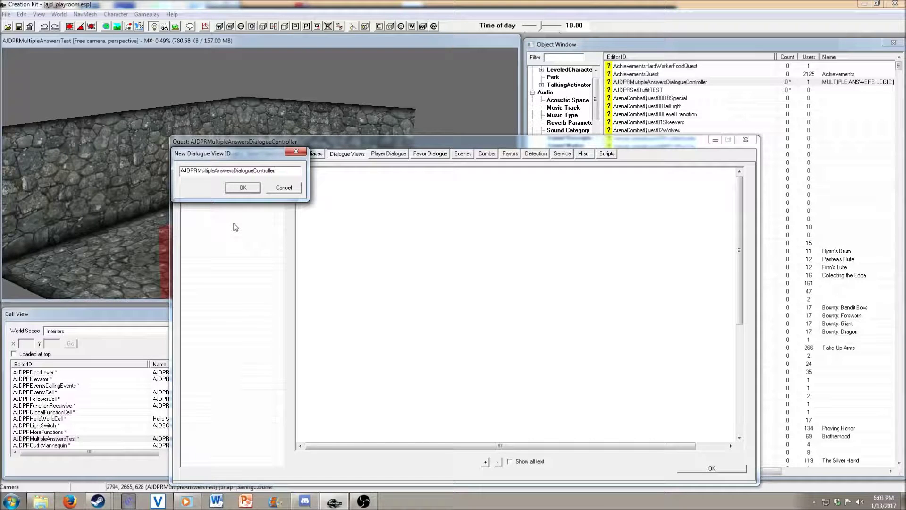
pyautogui.write('DialogueView')
pyautogui.click(244, 188)
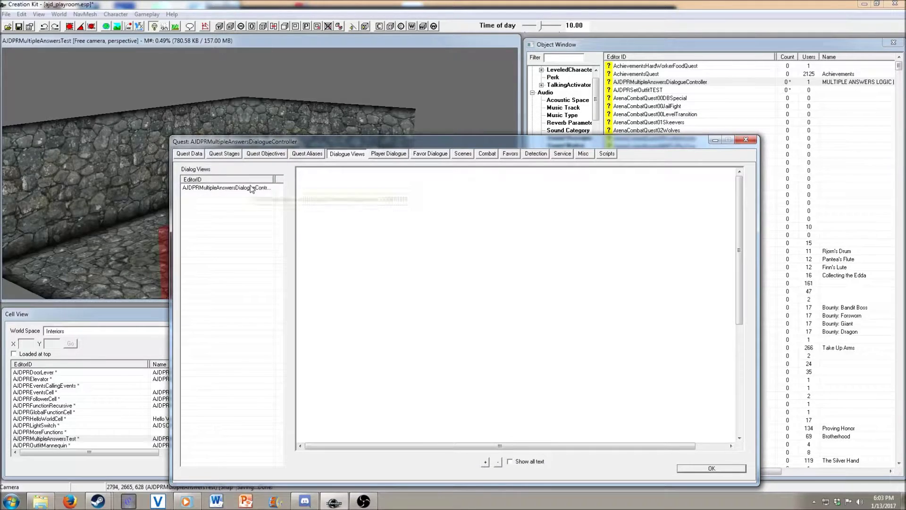
pyautogui.rightClick(331, 204)
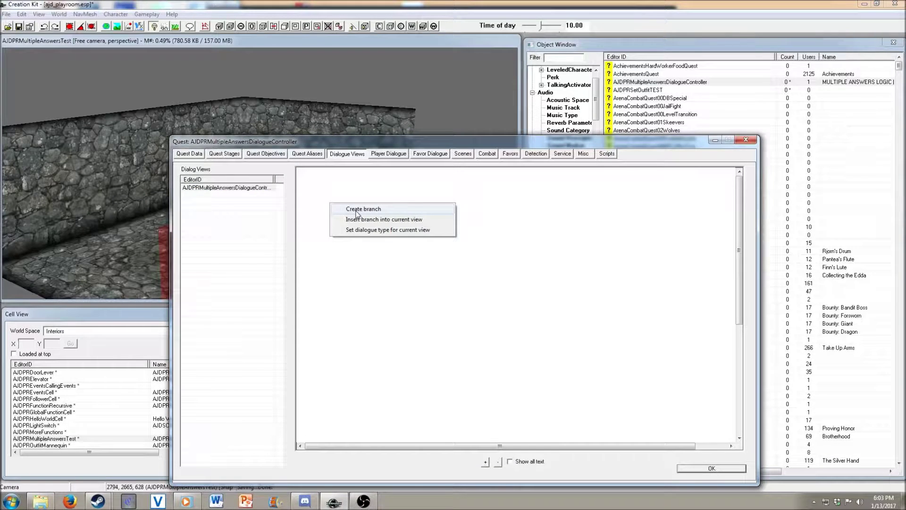
# Create a new branch with its default starting topic and enter the topic text 'What do you do?'
pyautogui.click(357, 213)
pyautogui.click(294, 172)
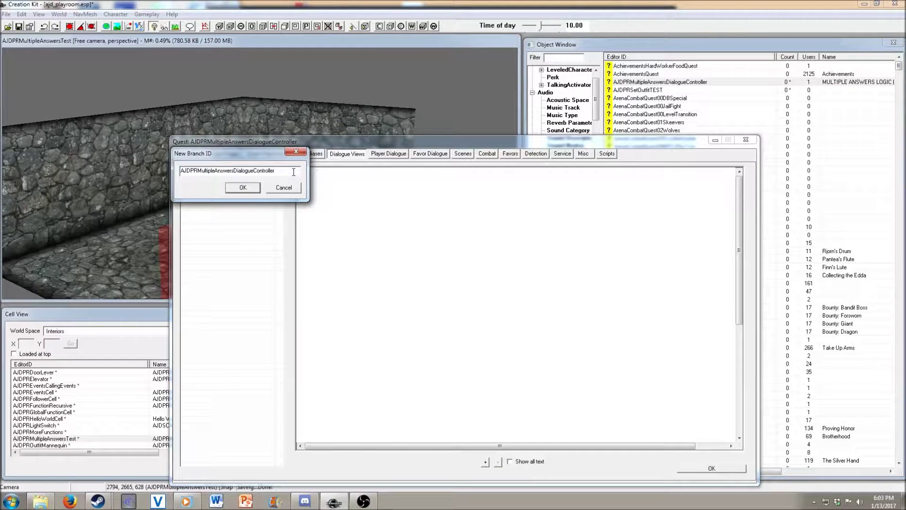
pyautogui.write('Dranch')
pyautogui.press('Return')
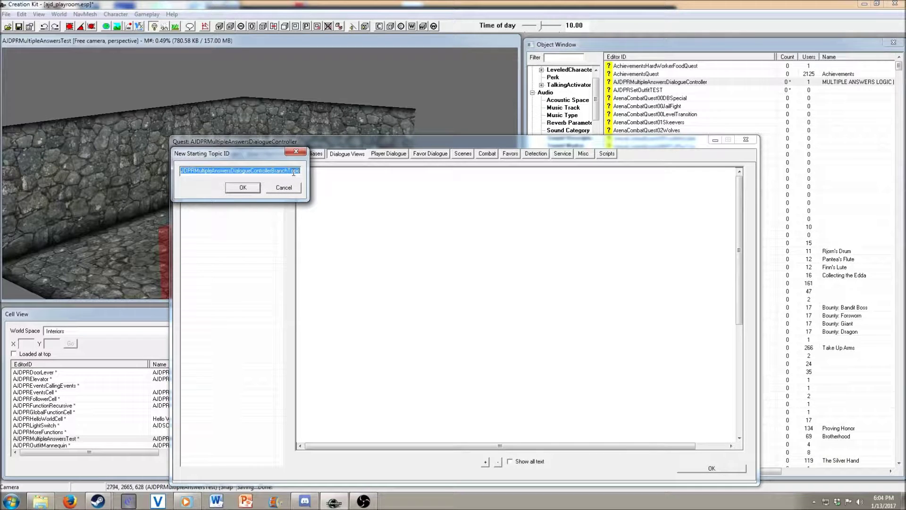
pyautogui.click(244, 188)
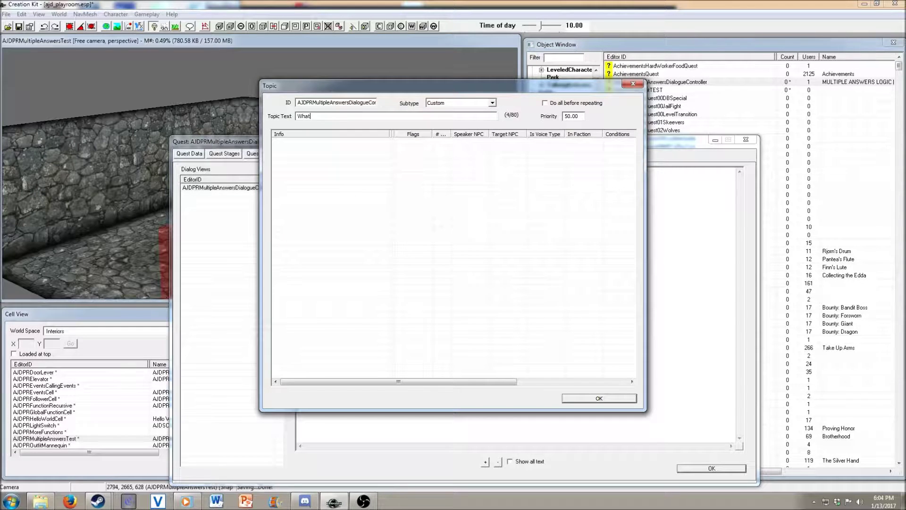
pyautogui.write('do you do?')
pyautogui.rightClick(349, 167)
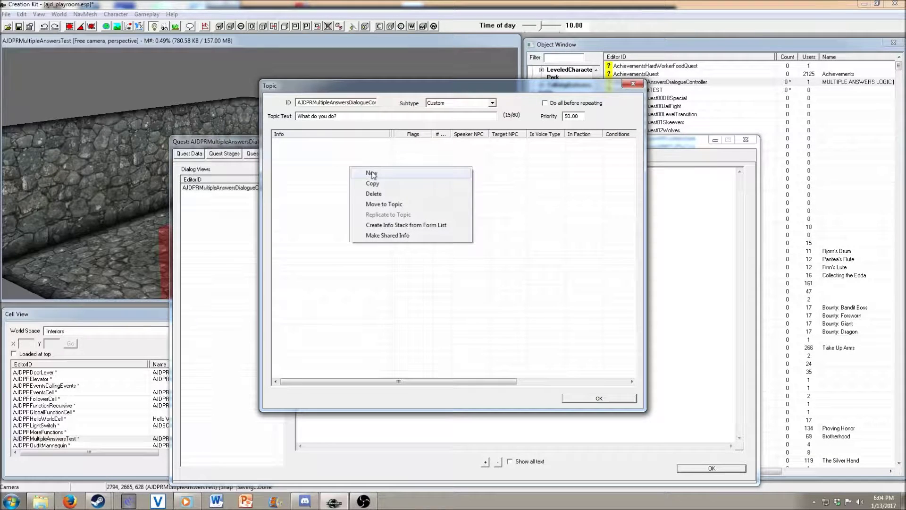
# Create a new topic info with the response text 'I cast spells.' and confirm it
pyautogui.click(372, 173)
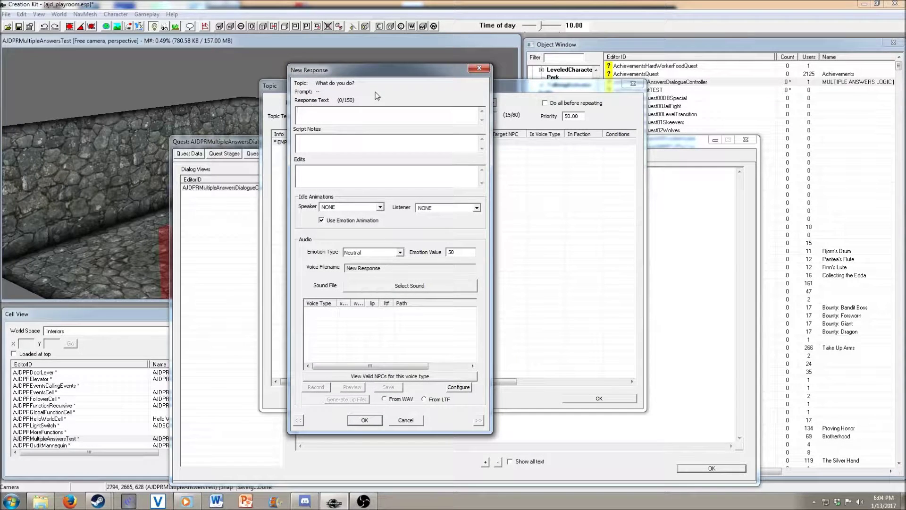
pyautogui.write('I cast spells.')
pyautogui.click(364, 422)
pyautogui.click(364, 420)
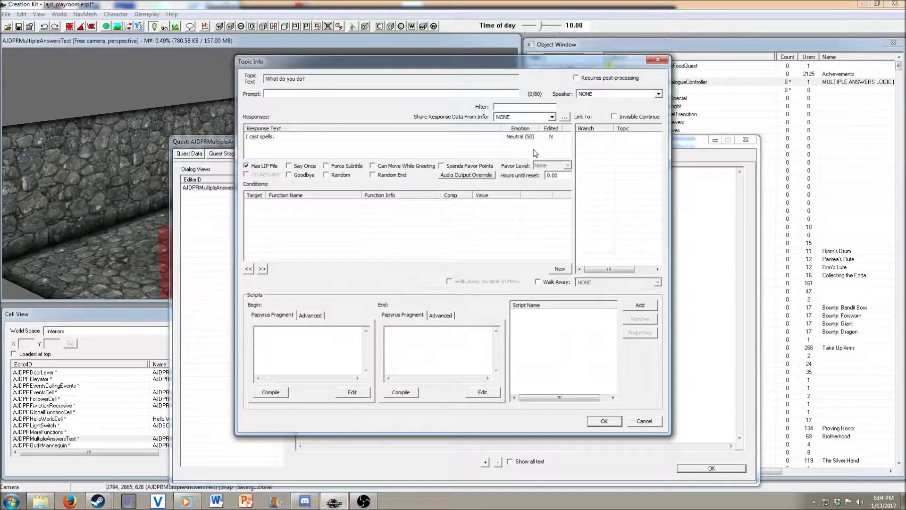
# Set the 'I cast spells.' info's speaker to AJDPRMultipleAnswers
pyautogui.click(658, 95)
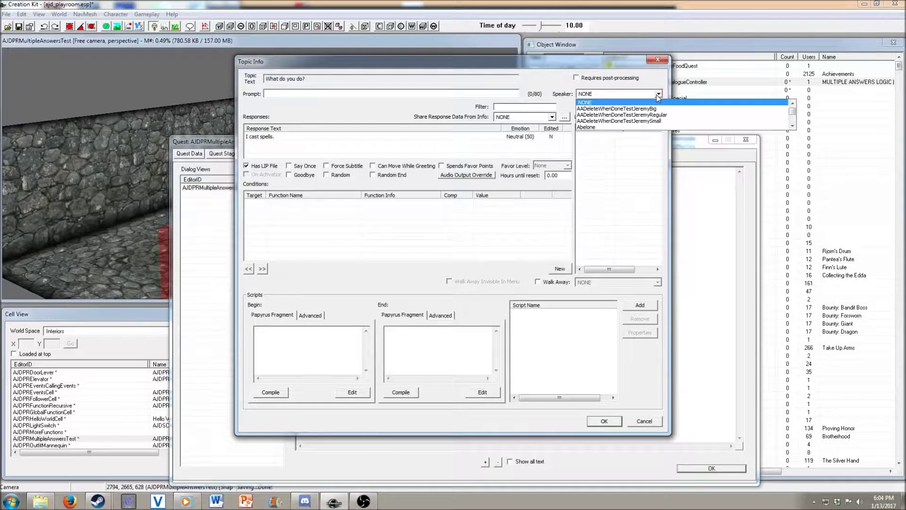
pyautogui.write('aj')
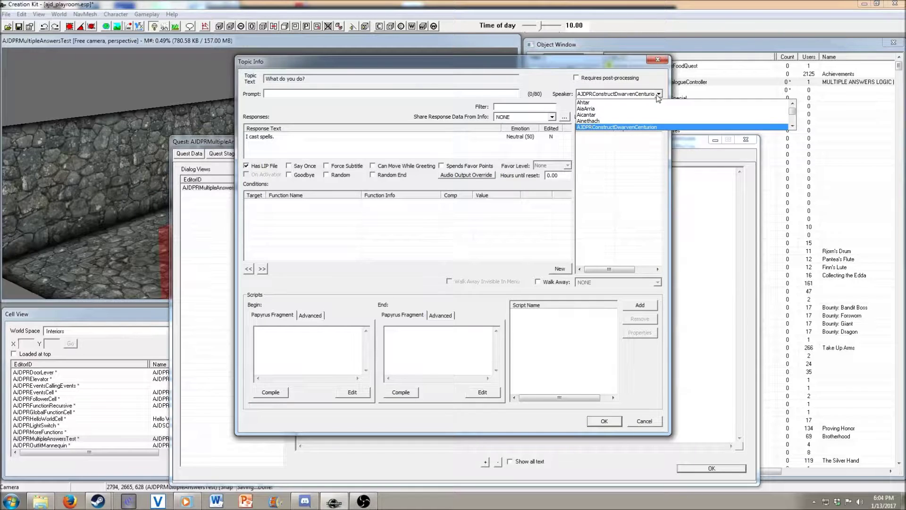
pyautogui.scroll(-1, 659, 98)
pyautogui.scroll(-3, 659, 108)
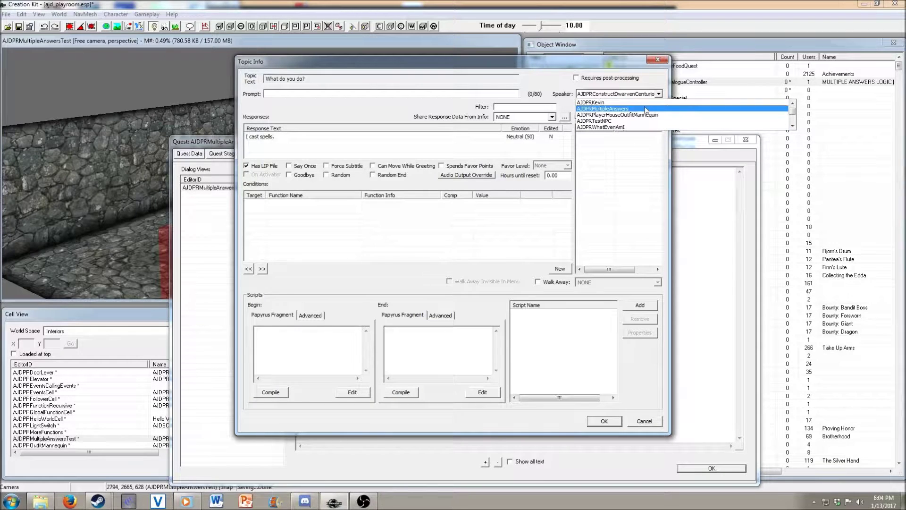
pyautogui.click(642, 113)
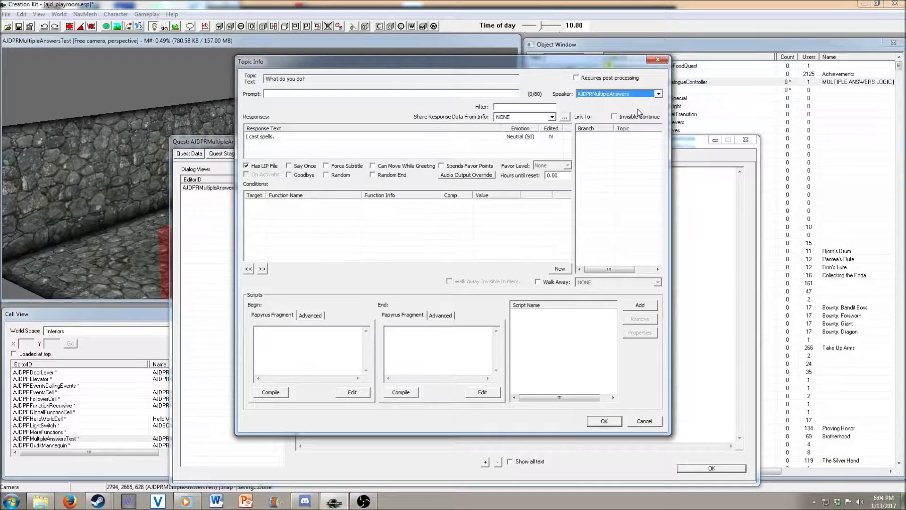
pyautogui.rightClick(334, 216)
# Add a GetIsID condition with AJDPRMultipleAnswers as the actor parameter
pyautogui.click(355, 220)
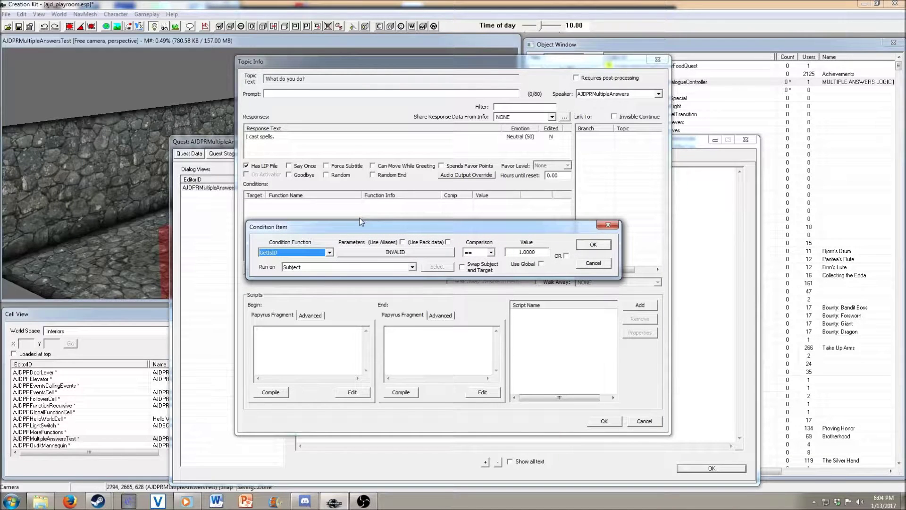
pyautogui.click(374, 252)
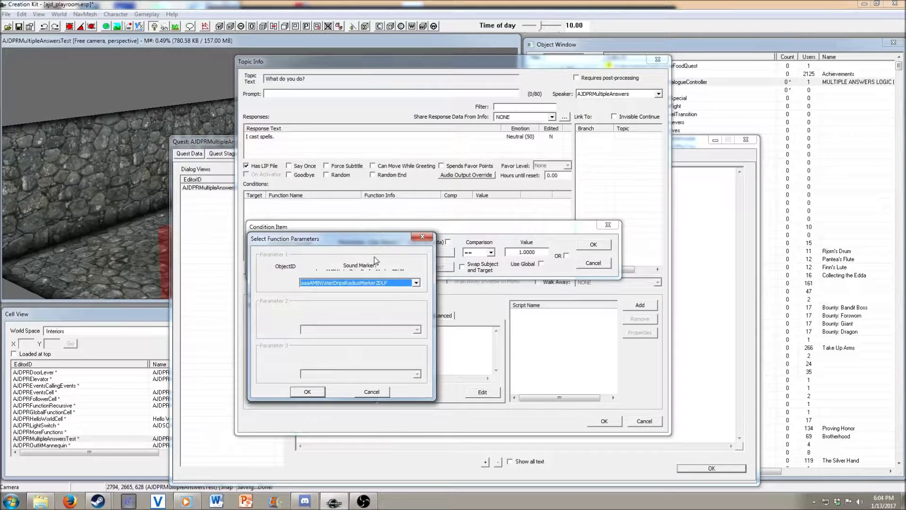
pyautogui.press('Down')
pyautogui.press('Down')
pyautogui.press('Down')
pyautogui.press('Down')
pyautogui.press('Down')
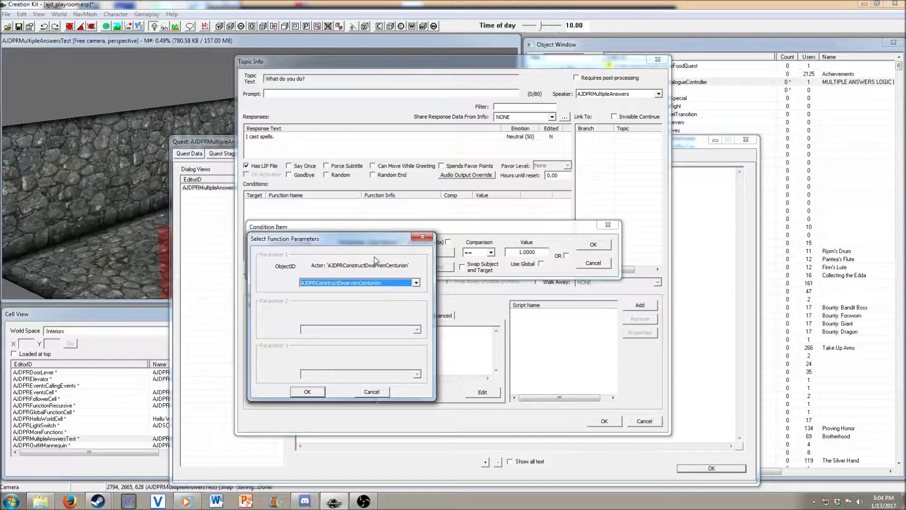
pyautogui.press('Down')
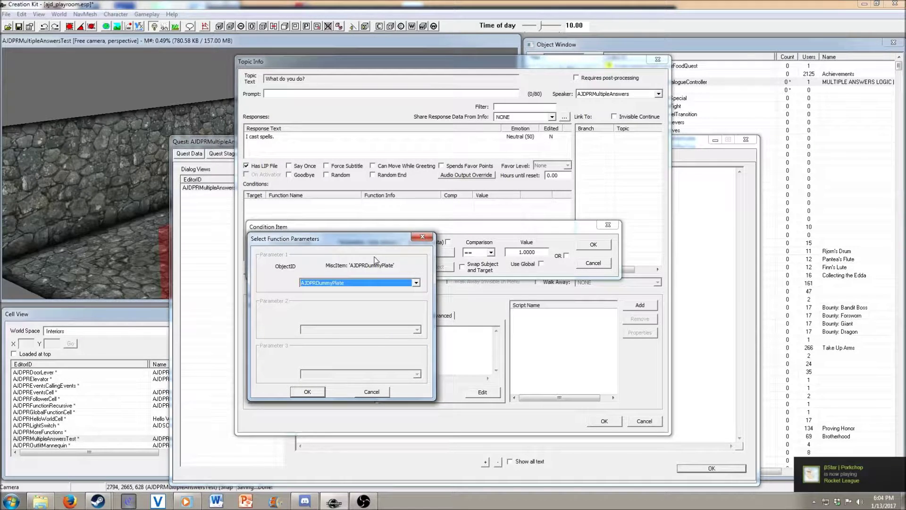
pyautogui.press('Down')
pyautogui.press('Down')
pyautogui.press('Down')
pyautogui.press('Down')
pyautogui.press('Down')
pyautogui.press('Down')
pyautogui.press('Down')
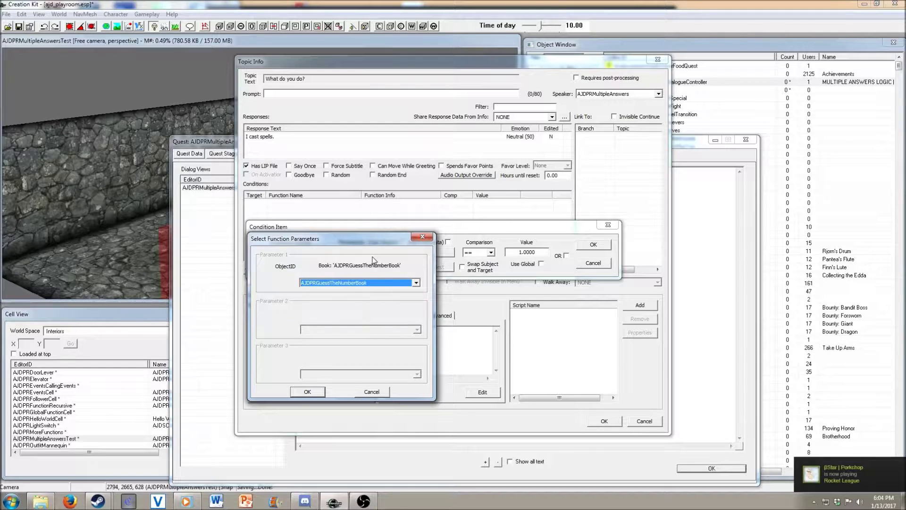
pyautogui.press('Down')
pyautogui.press('Down')
pyautogui.press('Down')
pyautogui.press('Down')
pyautogui.press('Down')
pyautogui.press('Down')
pyautogui.click(317, 391)
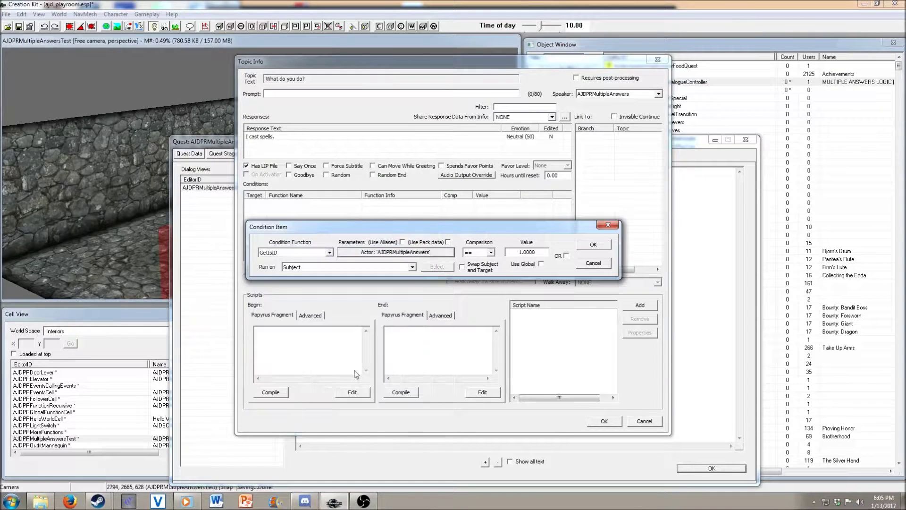
# Confirm the GetIsID condition, mark the info Random, record the 'I cast spells.' voice, and save
pyautogui.click(593, 246)
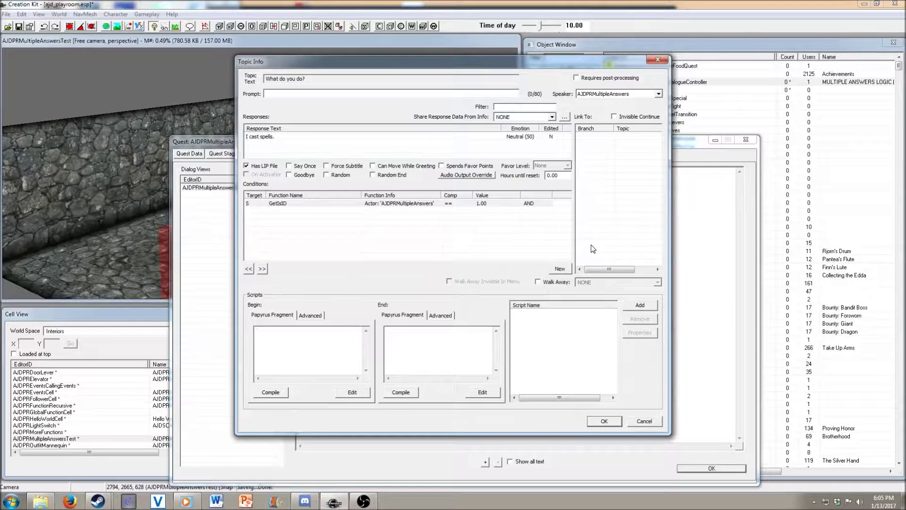
pyautogui.click(333, 176)
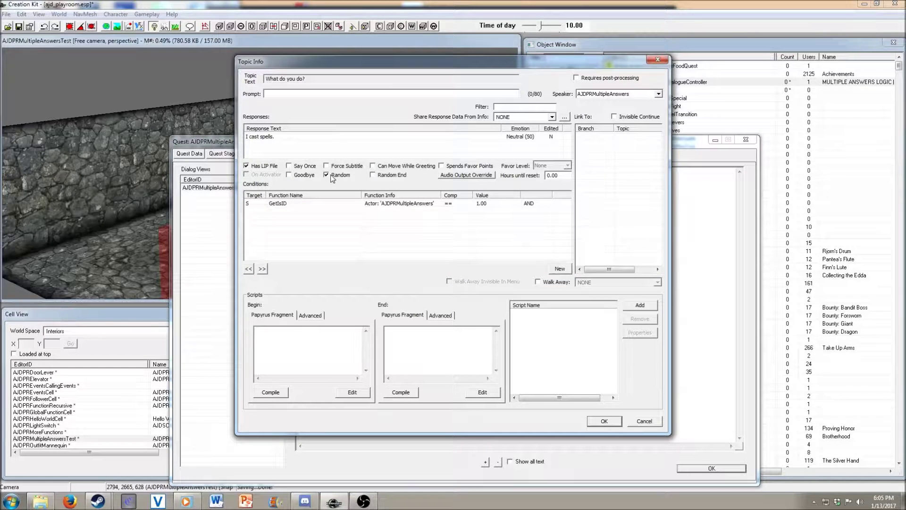
pyautogui.doubleClick(277, 137)
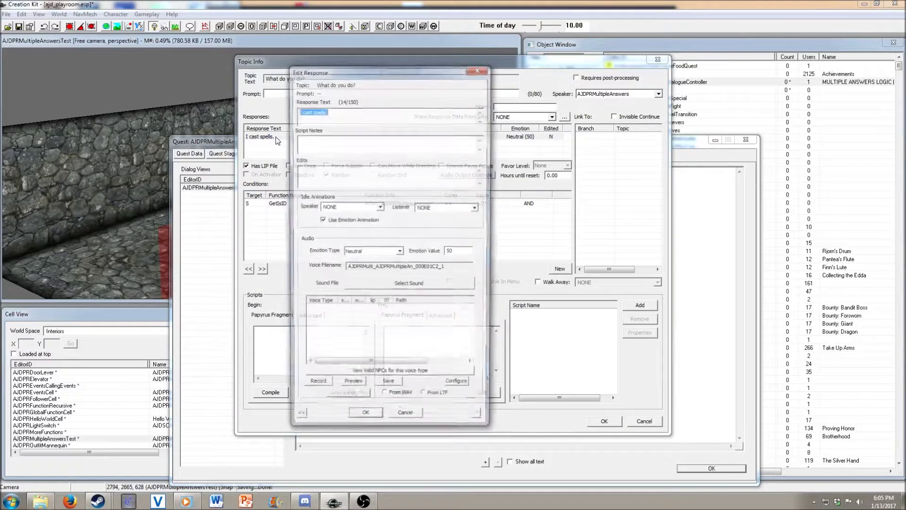
pyautogui.click(324, 388)
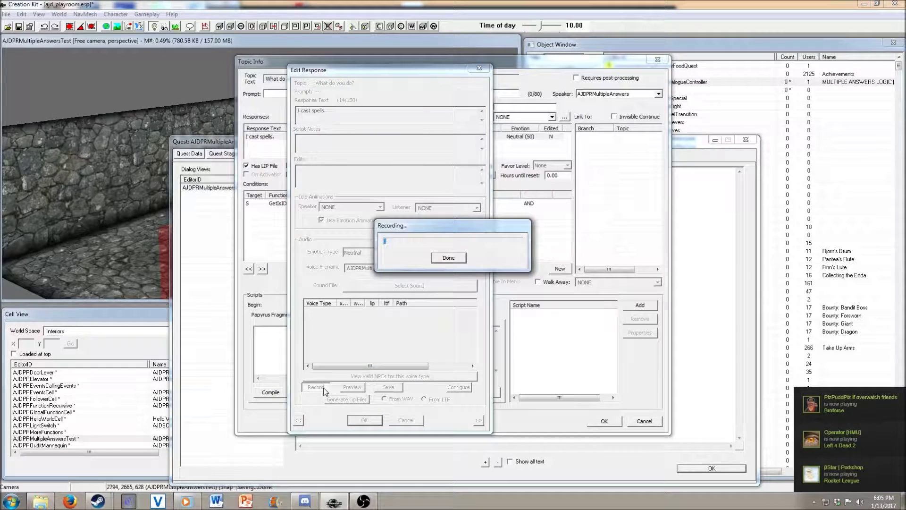
pyautogui.click(449, 258)
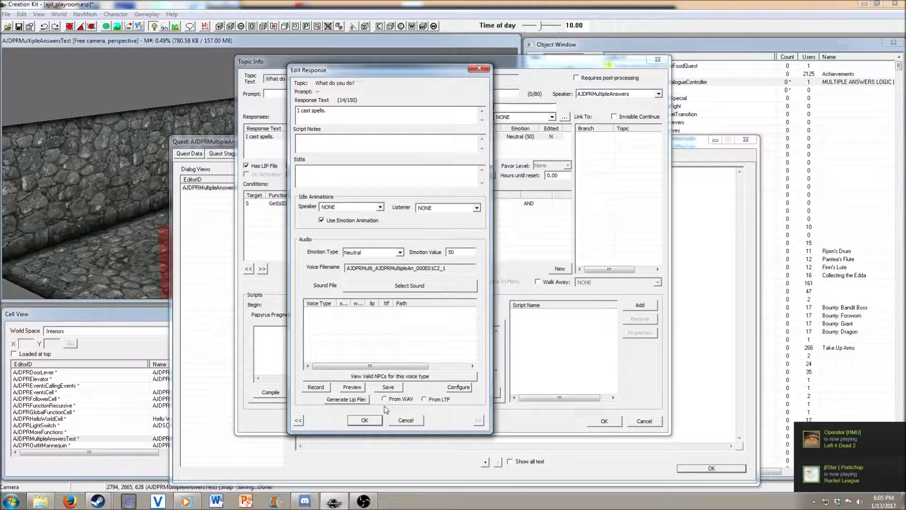
pyautogui.click(376, 422)
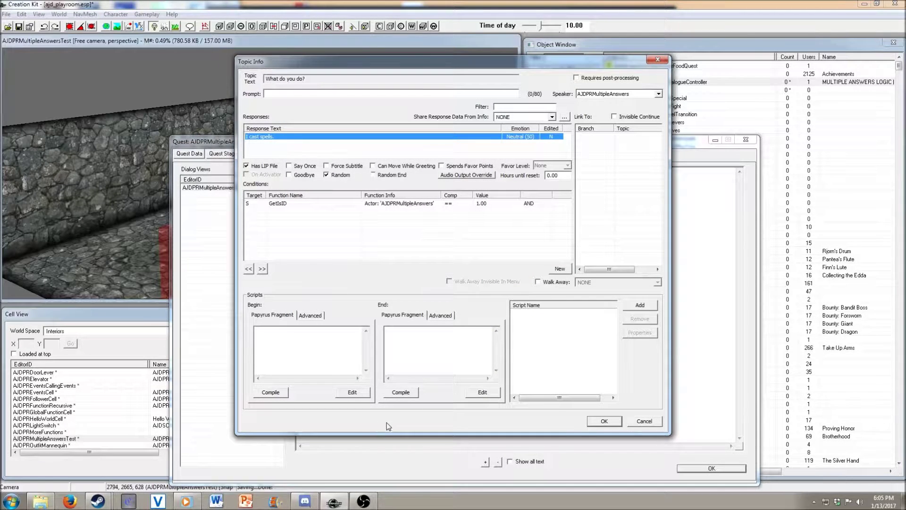
pyautogui.click(604, 421)
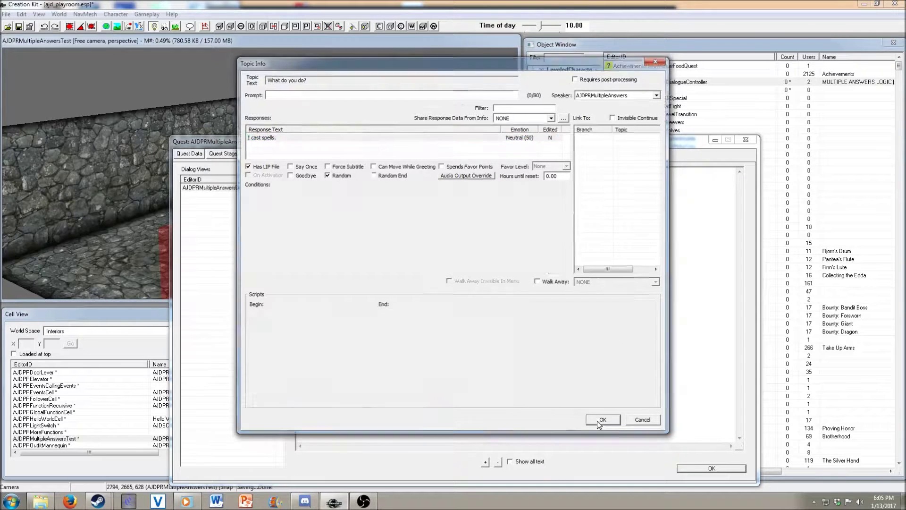
# Add a new response 'I am a mage.' spoken by AJDPRMultipleAnswers
pyautogui.rightClick(325, 221)
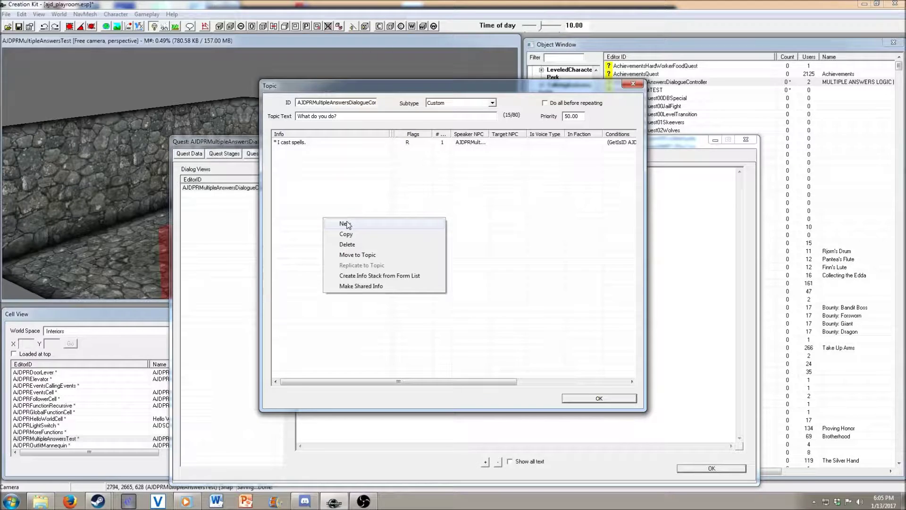
pyautogui.click(346, 224)
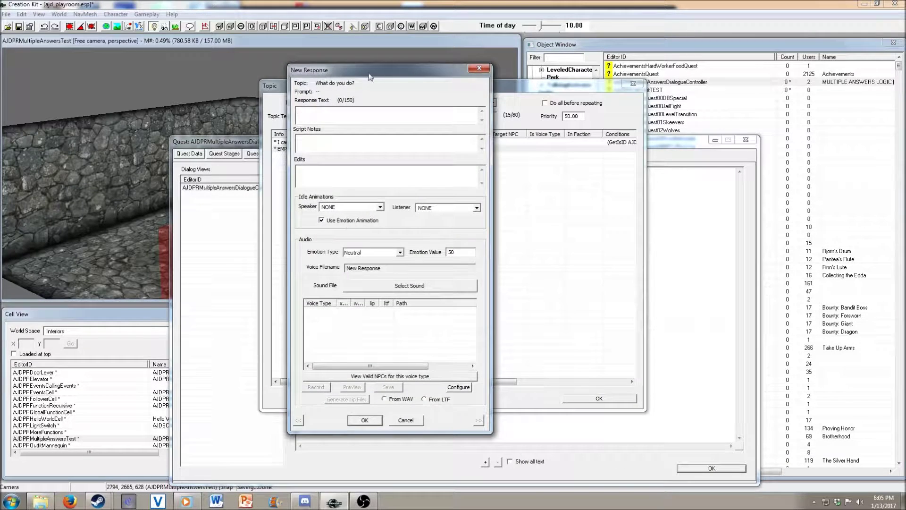
pyautogui.moveTo(434, 126); pyautogui.dragTo(421, 168)
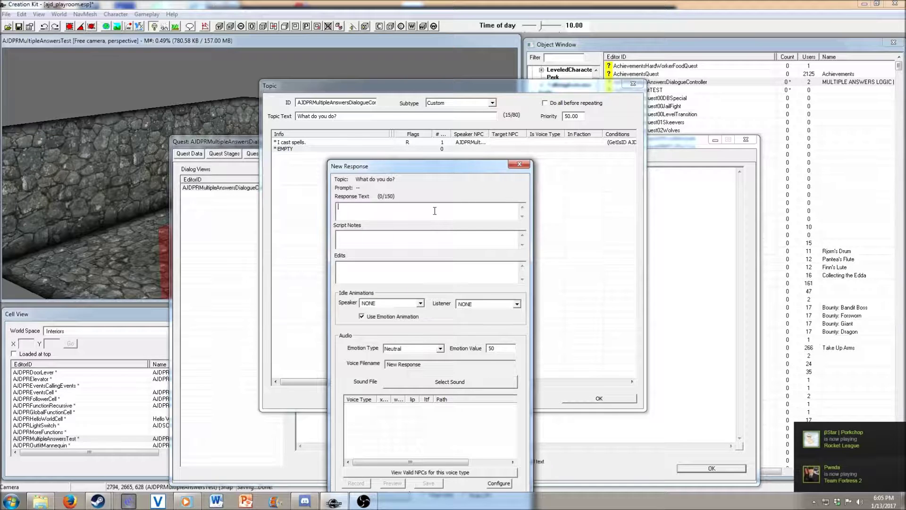
pyautogui.write('I am a mage.')
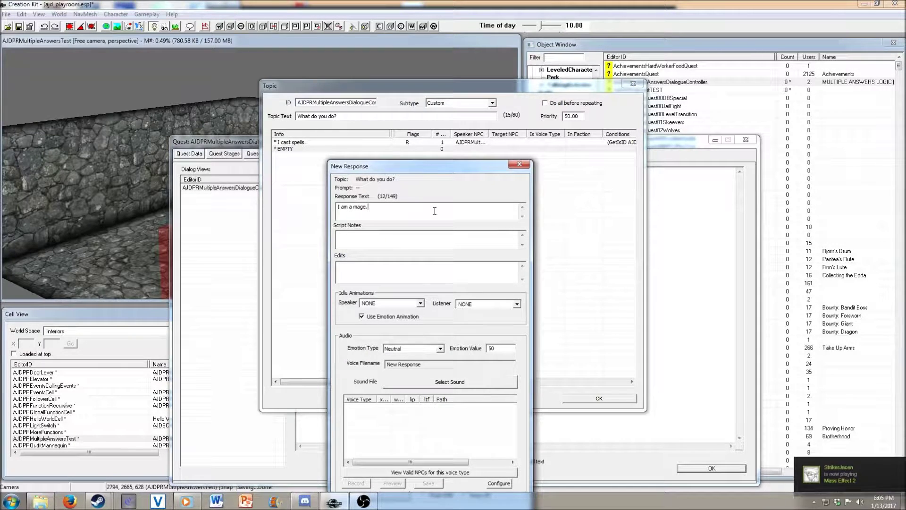
pyautogui.moveTo(461, 167); pyautogui.dragTo(488, 86)
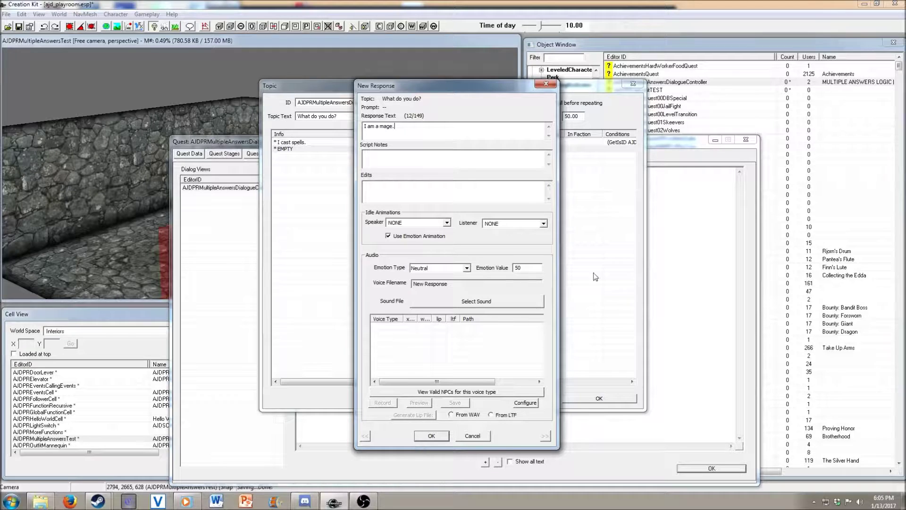
pyautogui.click(435, 440)
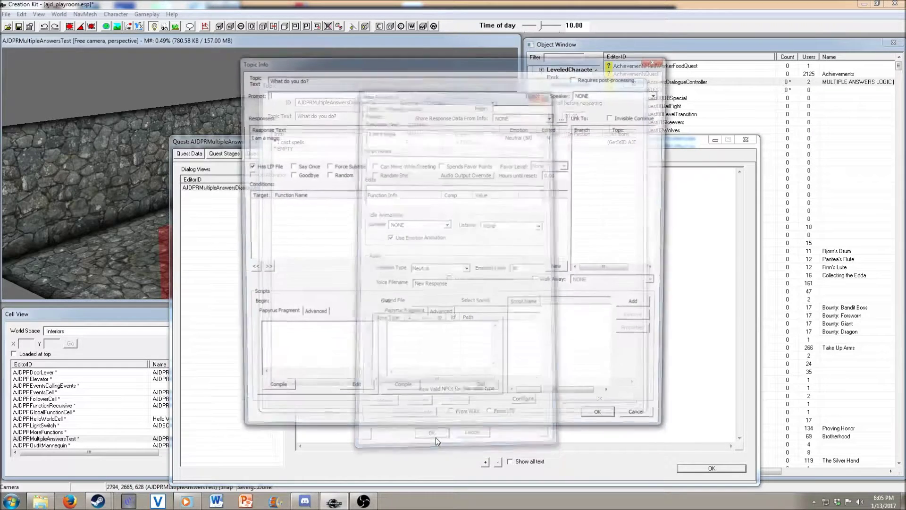
pyautogui.click(659, 94)
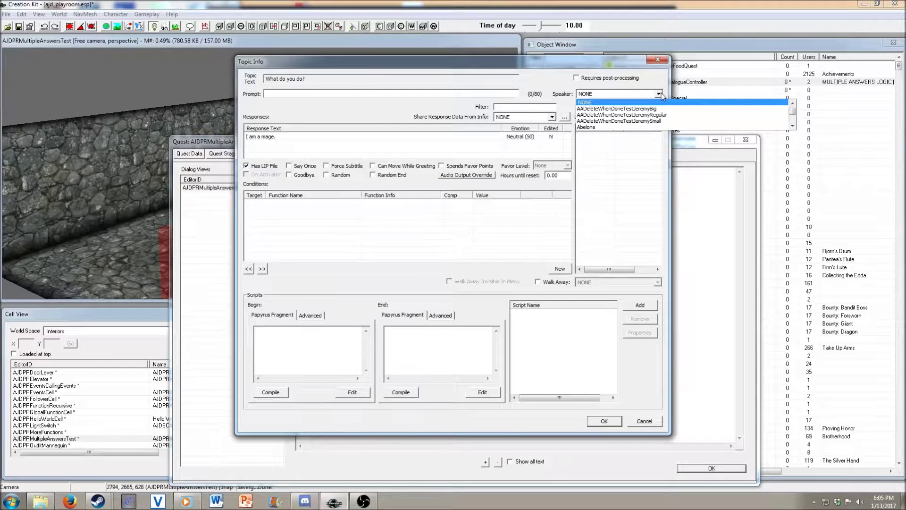
pyautogui.write('aj')
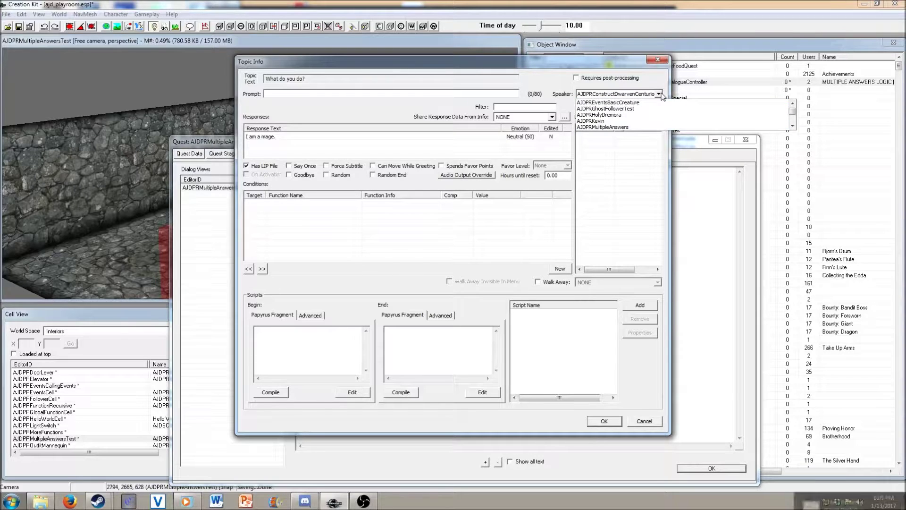
pyautogui.click(624, 116)
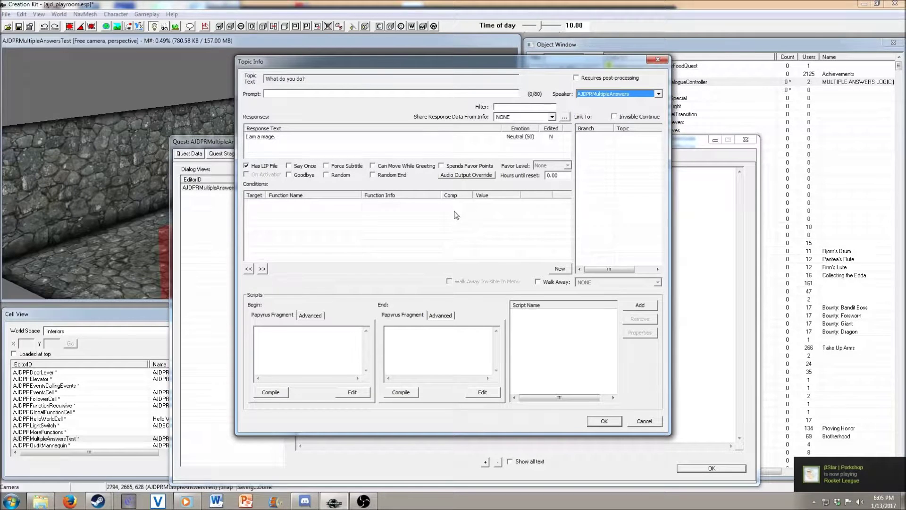
# Add a GetIsID condition on AJDPRMultipleAnswers and flag the response Random
pyautogui.rightClick(416, 232)
pyautogui.click(432, 234)
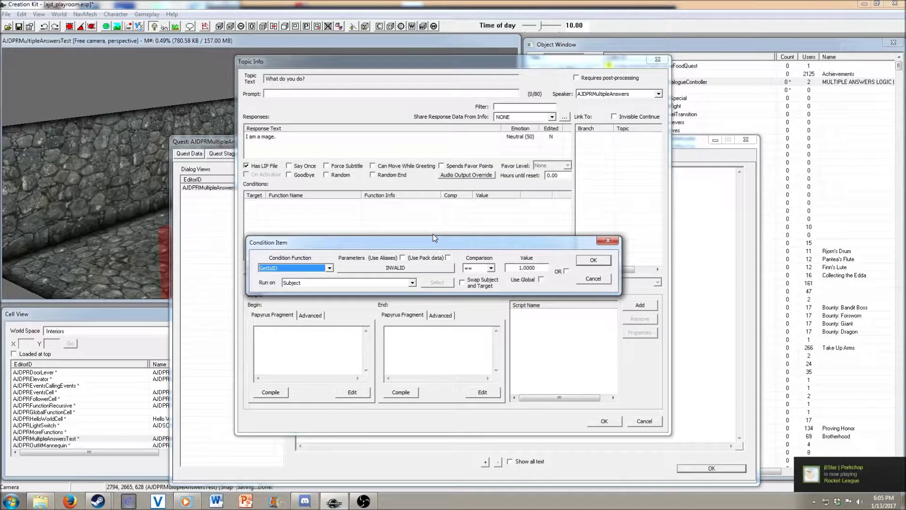
pyautogui.click(400, 268)
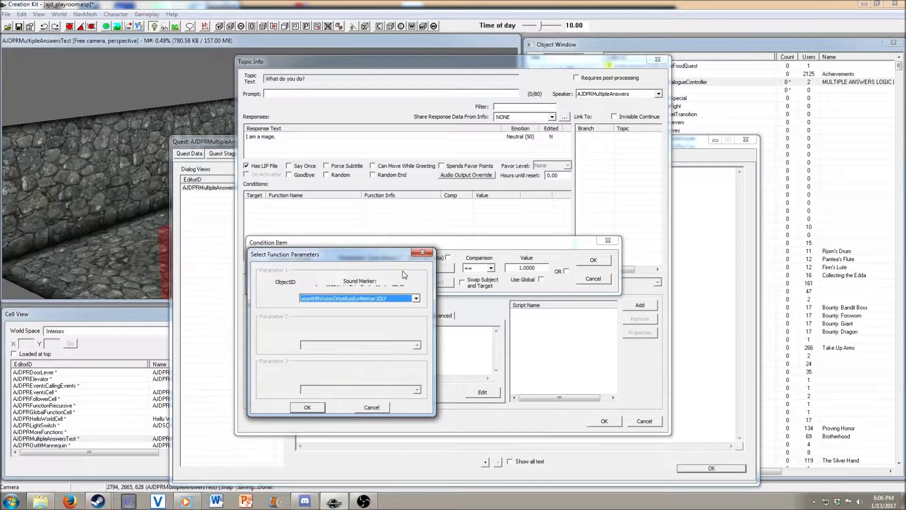
pyautogui.press('Down')
pyautogui.press('Down')
pyautogui.press('Down')
pyautogui.press('Down')
pyautogui.press('Down')
pyautogui.press('Down')
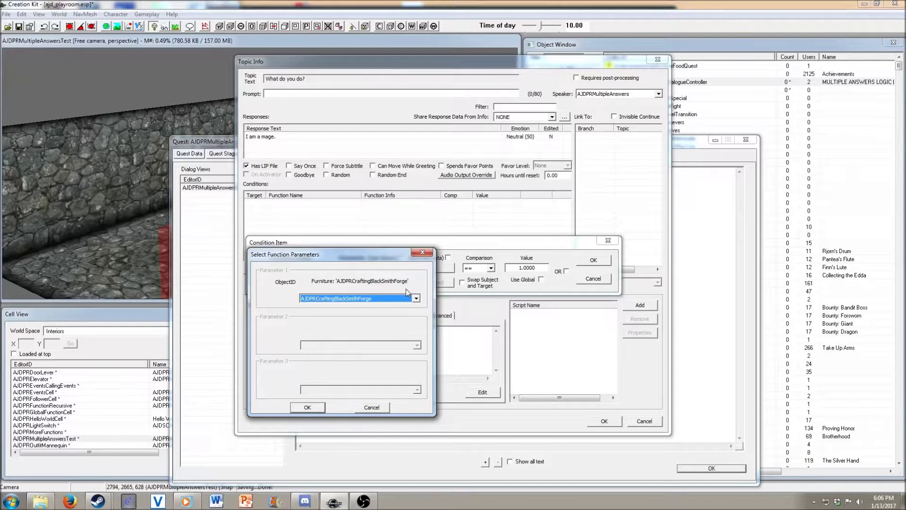
pyautogui.press('Down')
pyautogui.press('Down')
pyautogui.press('Down')
pyautogui.press('Down')
pyautogui.press('Down')
pyautogui.click(317, 408)
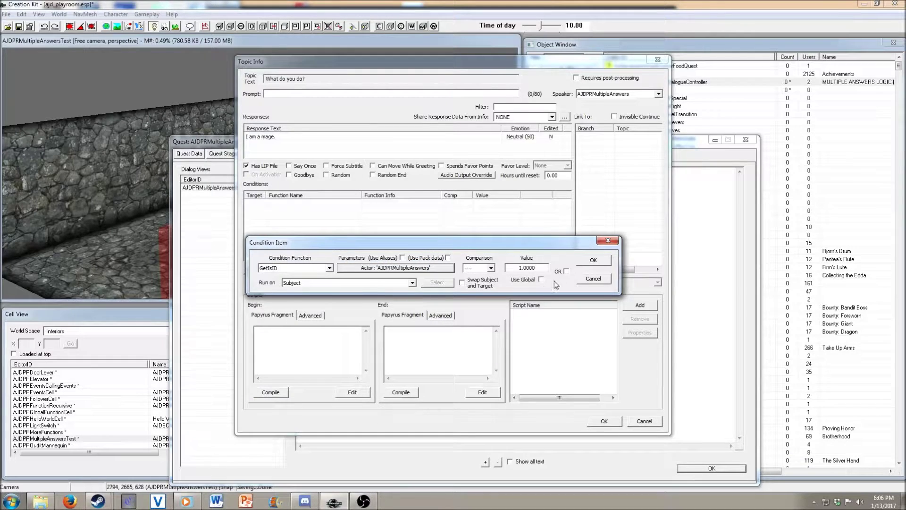
pyautogui.click(596, 260)
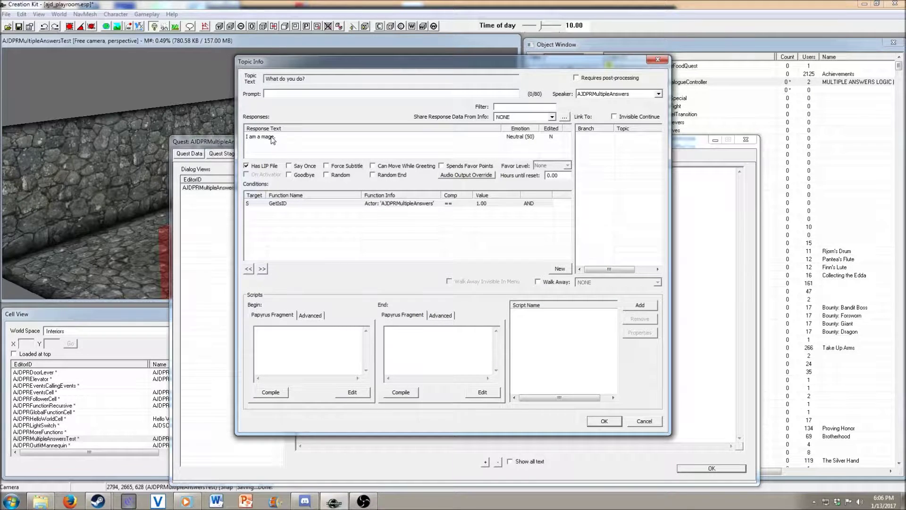
pyautogui.click(326, 175)
# Record the voice for 'I am a mage.' and save the edited response
pyautogui.doubleClick(269, 139)
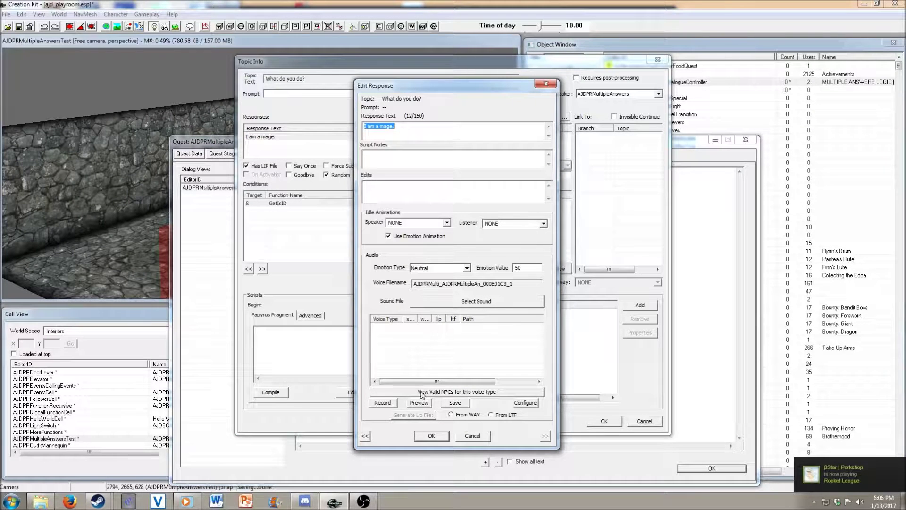
pyautogui.click(382, 404)
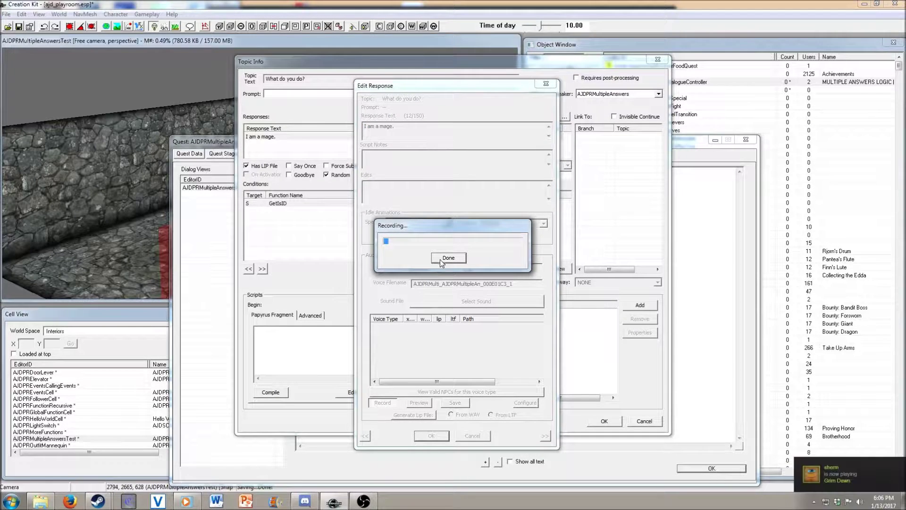
pyautogui.click(444, 259)
pyautogui.click(432, 436)
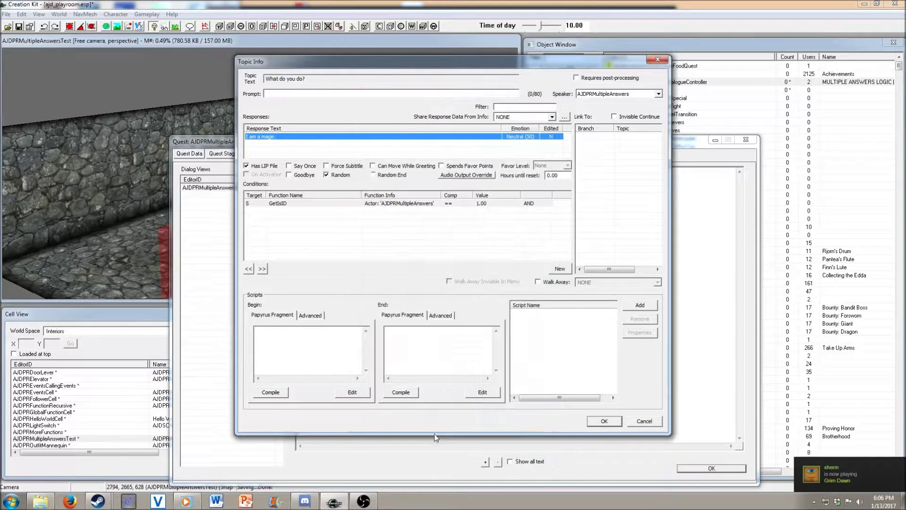
# Accept the mage info, then add the response 'I am a College of Winterhold scribe.'
pyautogui.click(603, 422)
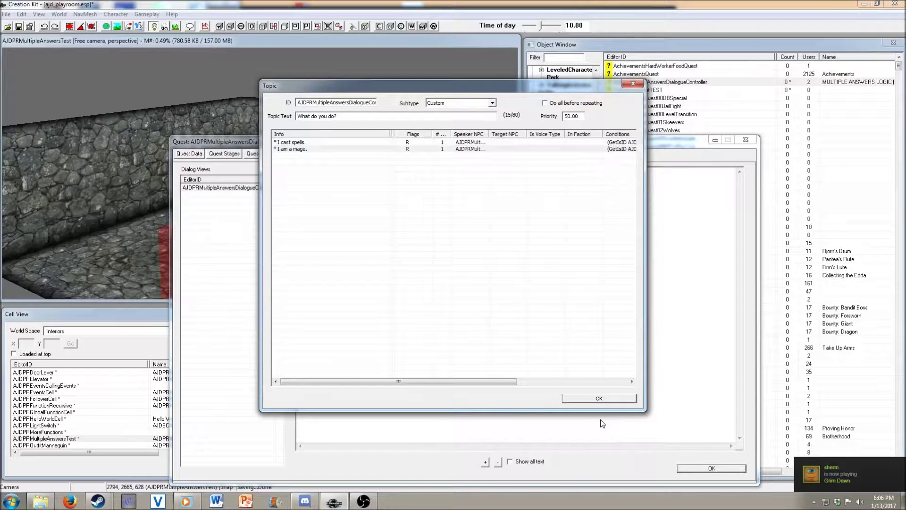
pyautogui.rightClick(331, 214)
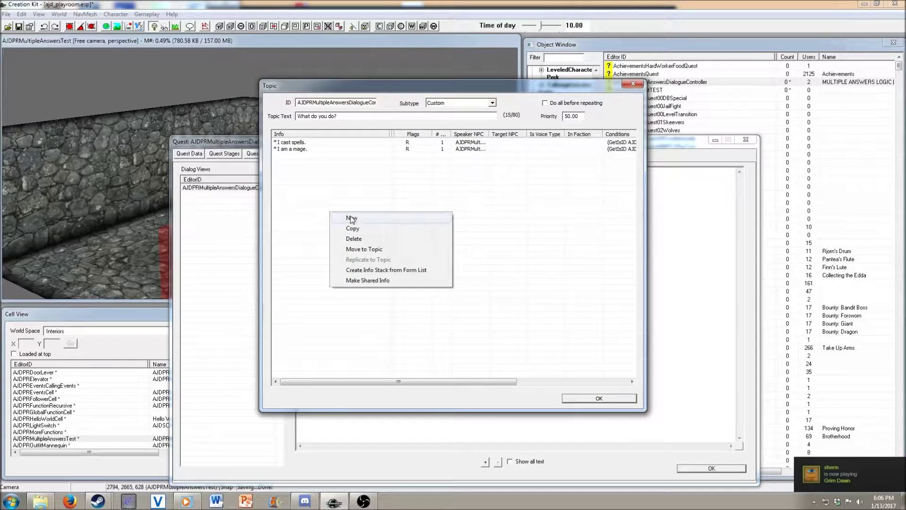
pyautogui.click(352, 218)
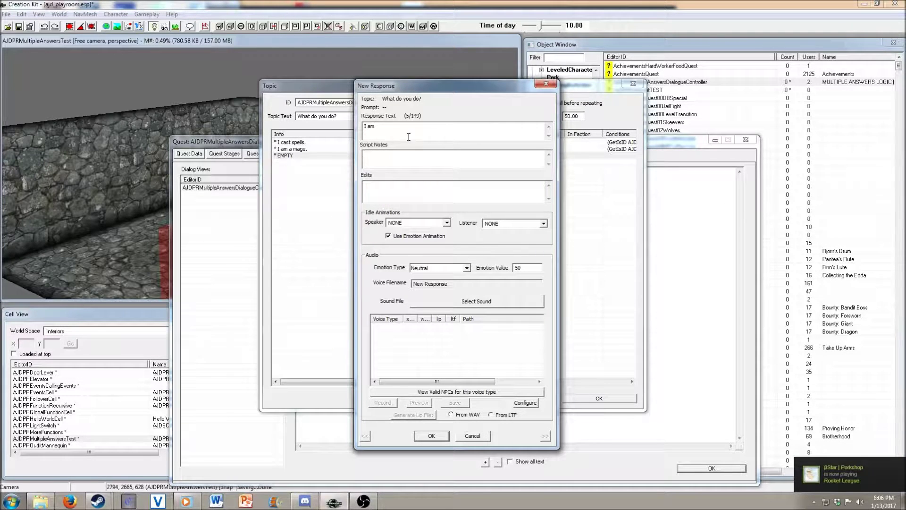
pyautogui.write('I am a College of Winte')
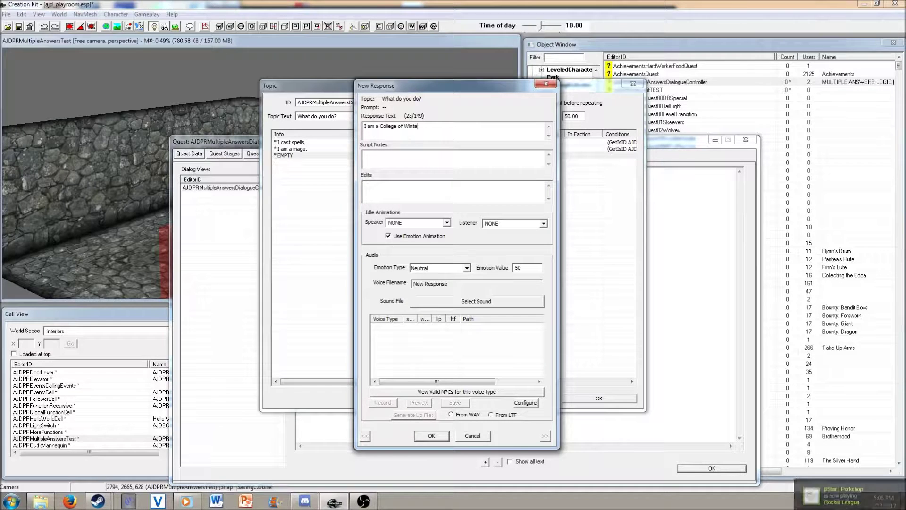
pyautogui.write('rhold scribe.')
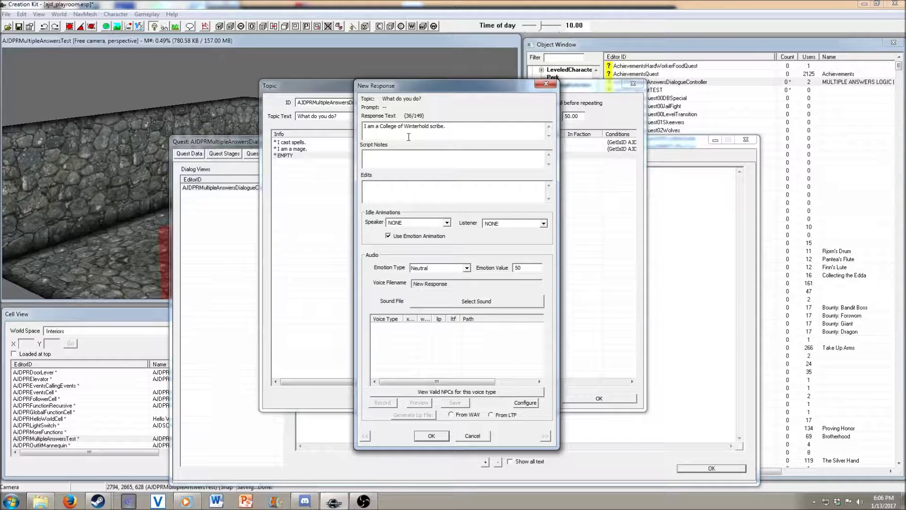
pyautogui.click(430, 435)
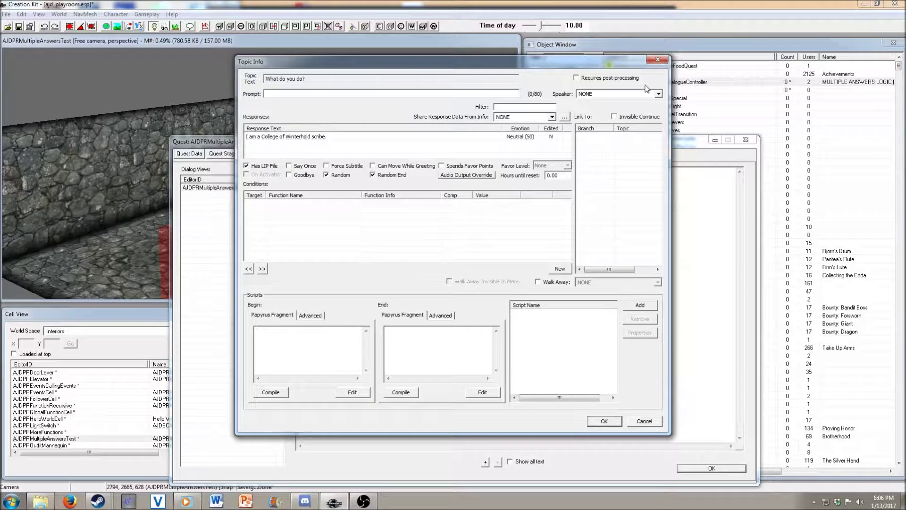
# Set the scribe response's Speaker to AJDPRMultipleAnswers
pyautogui.click(658, 93)
pyautogui.write('aj')
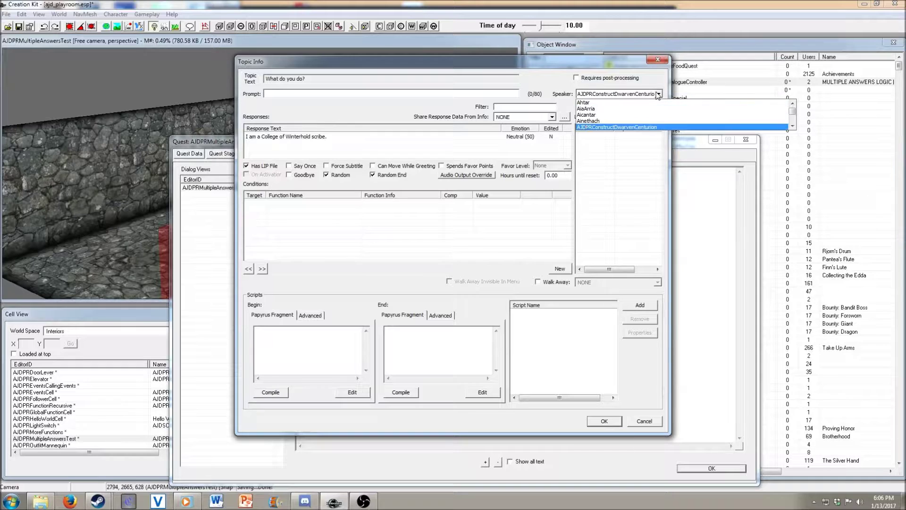
pyautogui.scroll(-3, 626, 124)
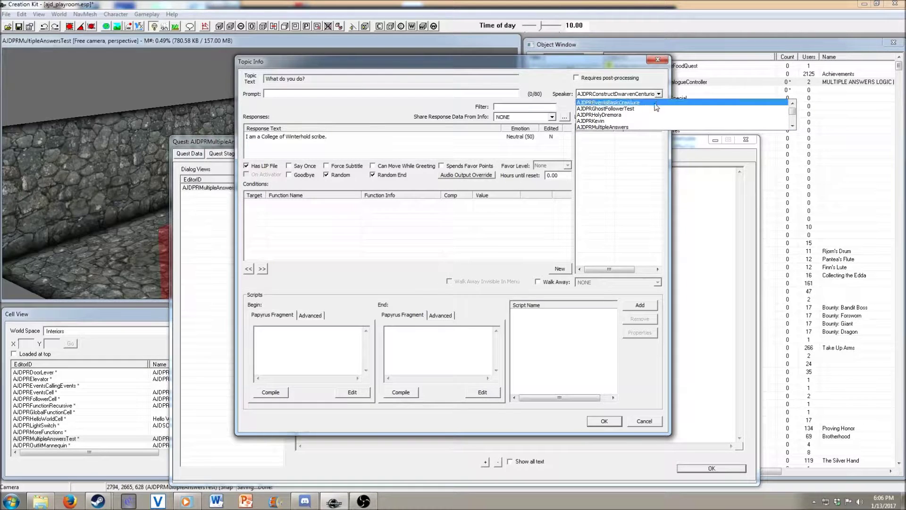
pyautogui.click(625, 127)
# Add a GetIsID condition requiring Actor AJDPRMultipleAnswers == 1.00
pyautogui.rightClick(397, 221)
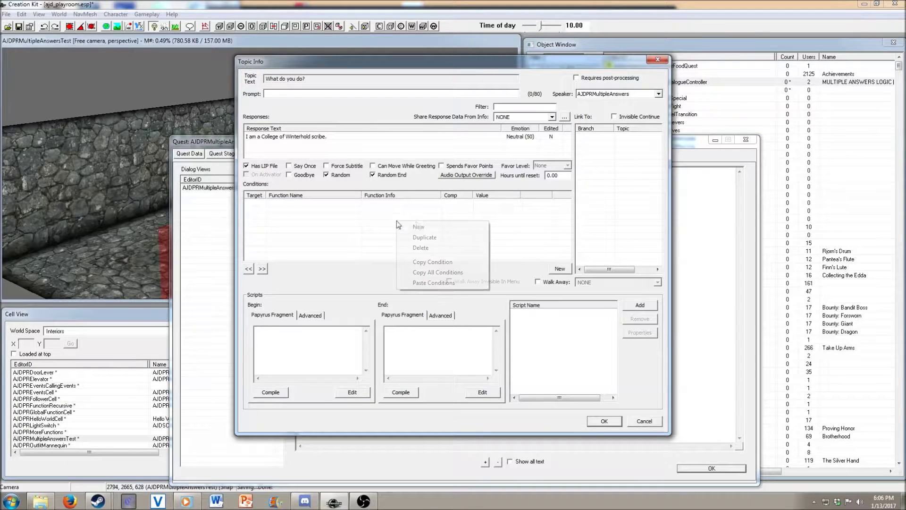
pyautogui.click(424, 226)
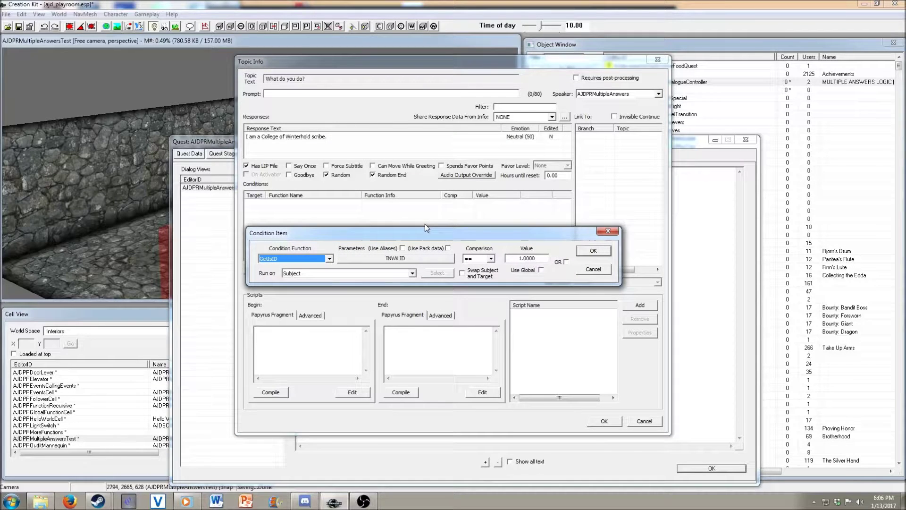
pyautogui.click(401, 257)
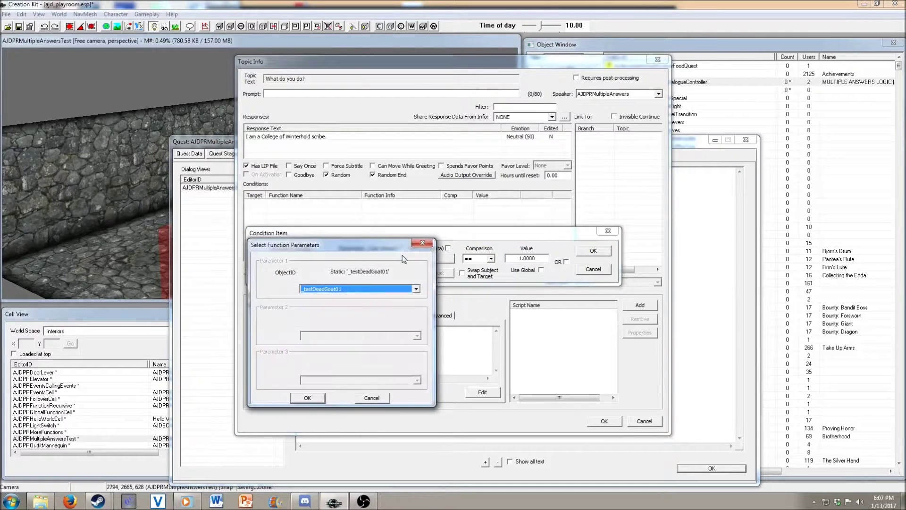
pyautogui.press('Down')
pyautogui.press('Down')
pyautogui.press('Down')
pyautogui.press('Down')
pyautogui.press('Down')
pyautogui.press('Down')
pyautogui.press('Down')
pyautogui.press('Down')
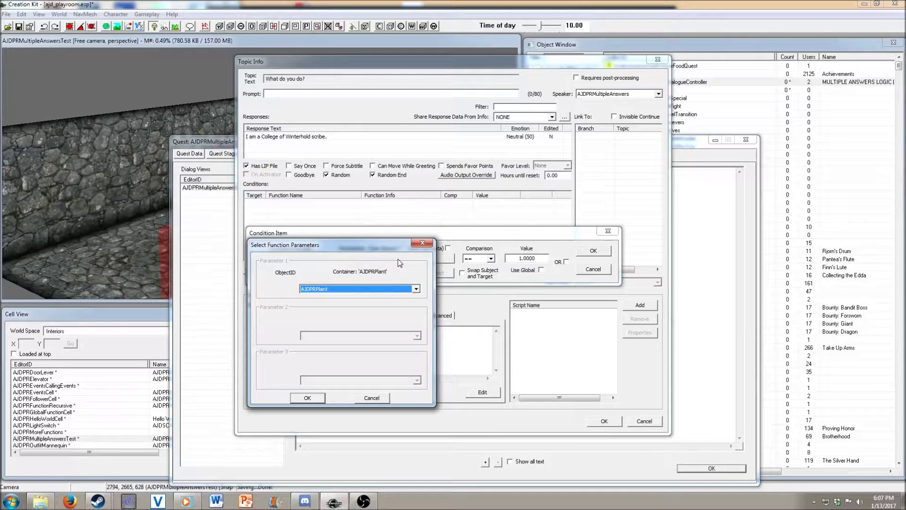
pyautogui.click(308, 398)
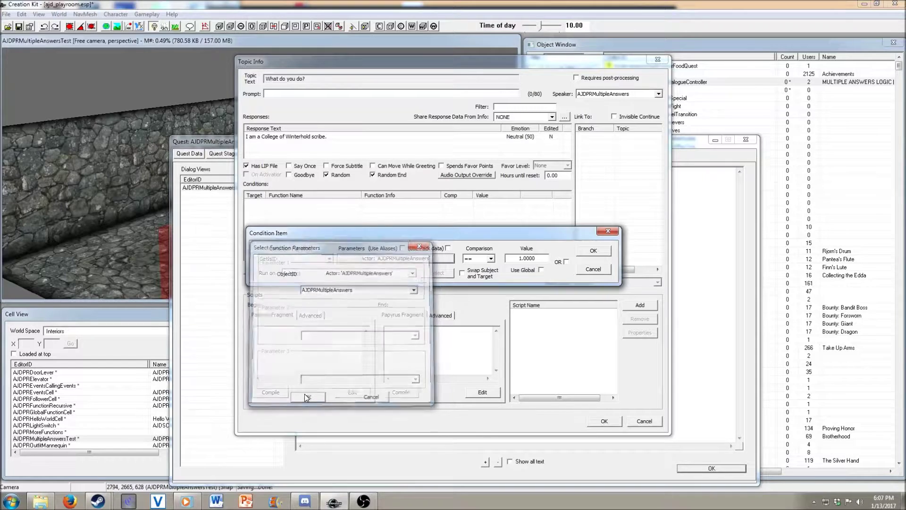
pyautogui.click(594, 250)
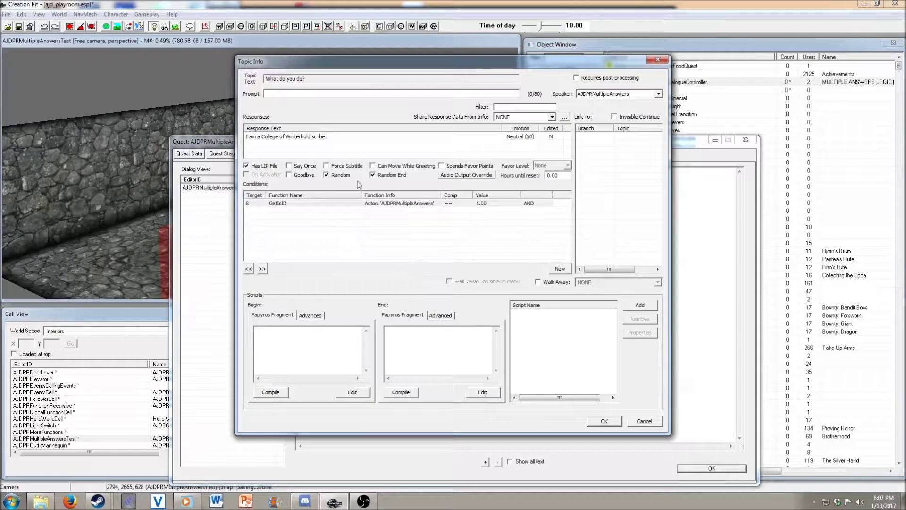
# Record a voice line for the Winterhold scribe response and accept Edit Response and Topic Info
pyautogui.doubleClick(286, 137)
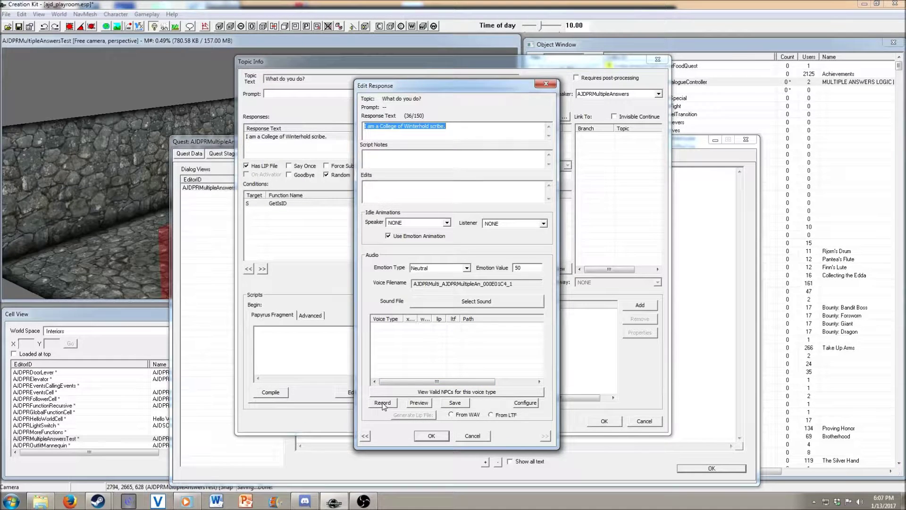
pyautogui.click(383, 404)
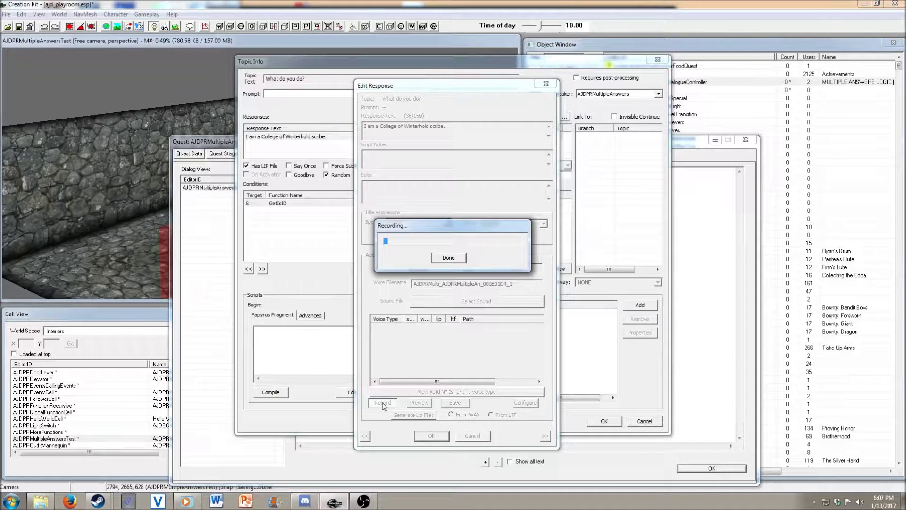
pyautogui.click(448, 258)
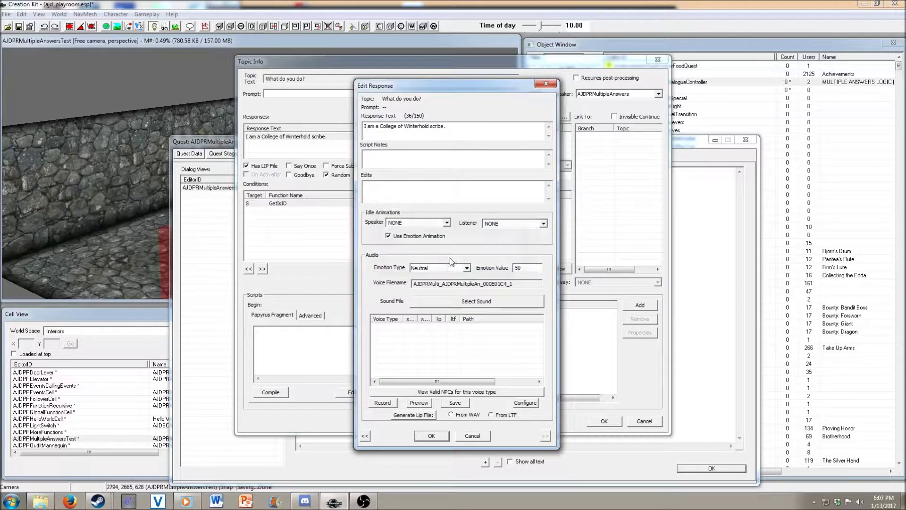
pyautogui.click(432, 436)
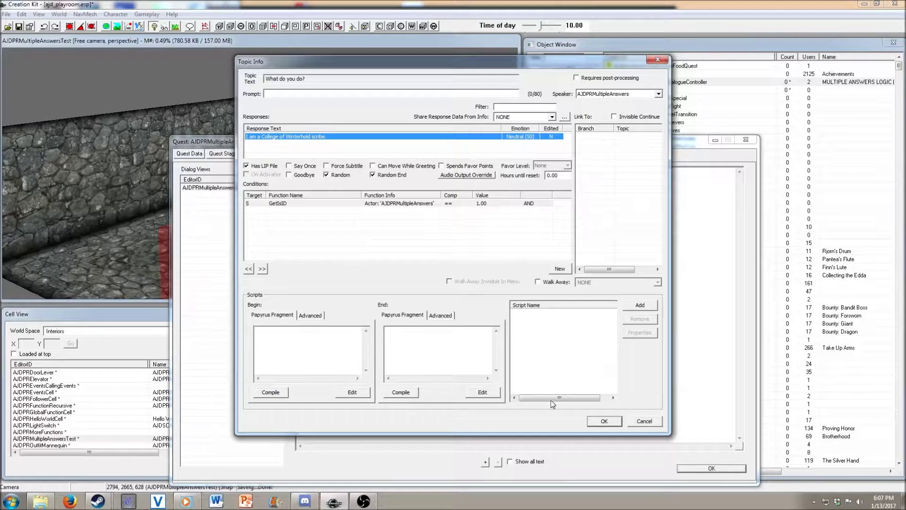
pyautogui.click(595, 420)
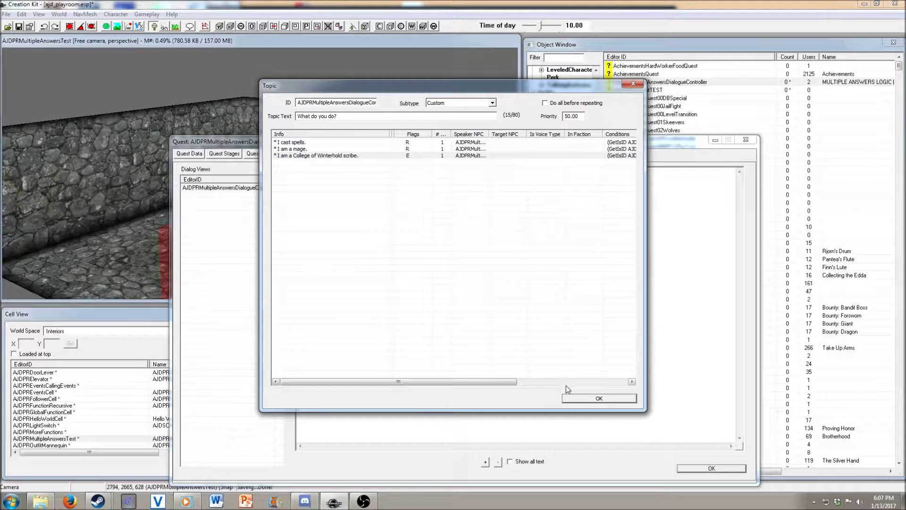
# Return to the dialogue graph and widen the 'What do you do?' branch box to show the full topic
pyautogui.click(583, 399)
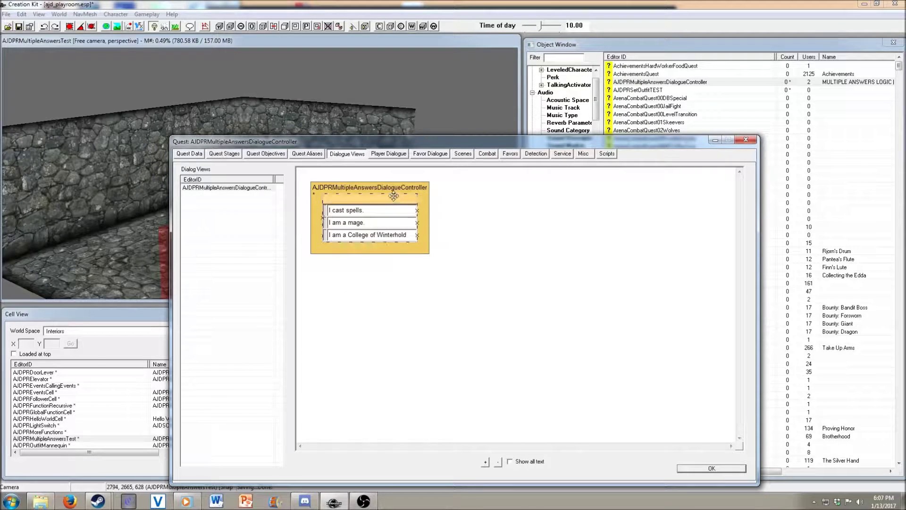
pyautogui.click(416, 200)
pyautogui.moveTo(500, 209); pyautogui.dragTo(578, 212)
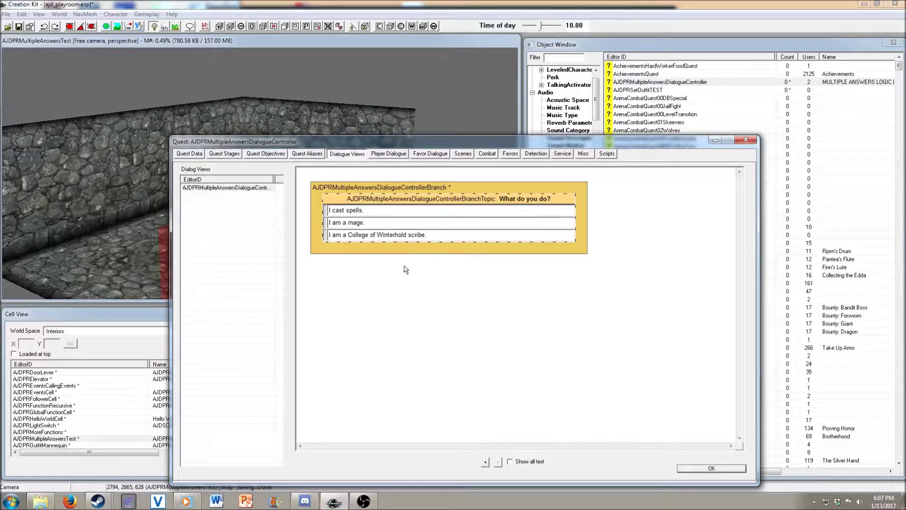
pyautogui.click(428, 254)
pyautogui.rightClick(427, 254)
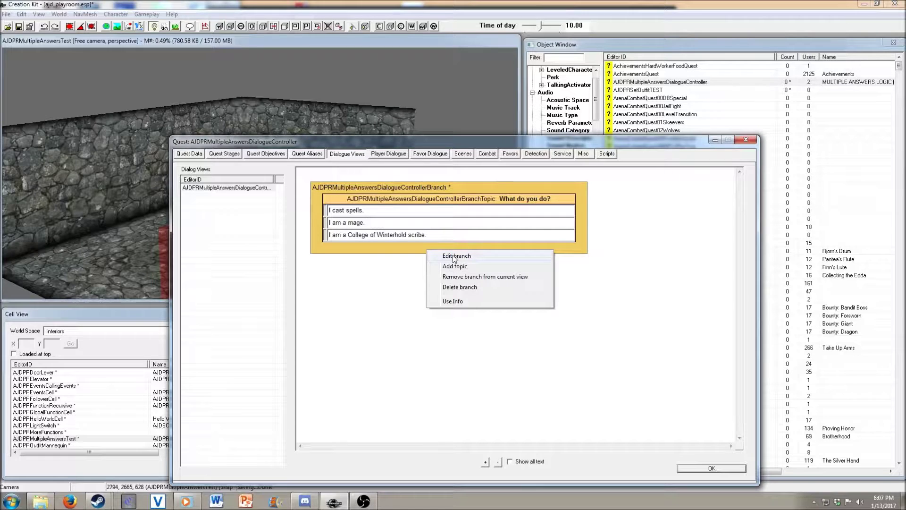
pyautogui.click(389, 338)
pyautogui.rightClick(405, 315)
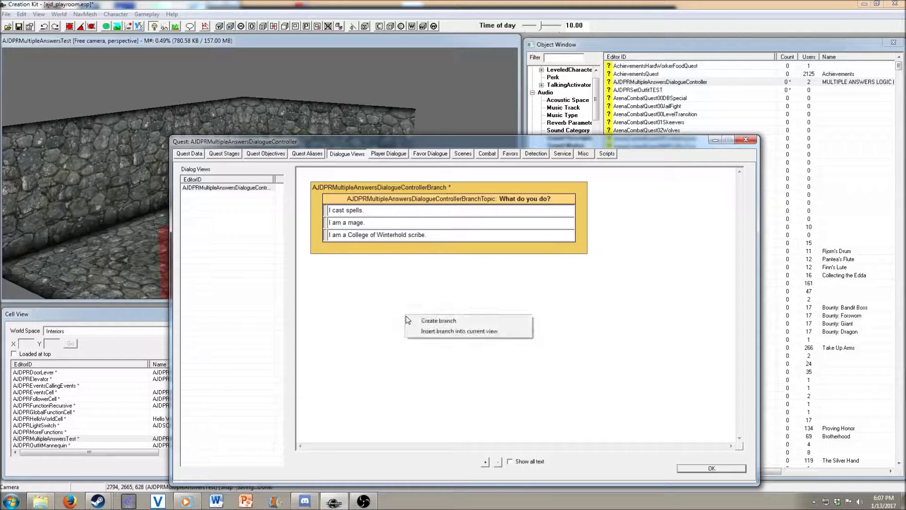
# Create a new dialogue branch, extending its default ID with 'Branch', and place it below the first
pyautogui.click(428, 320)
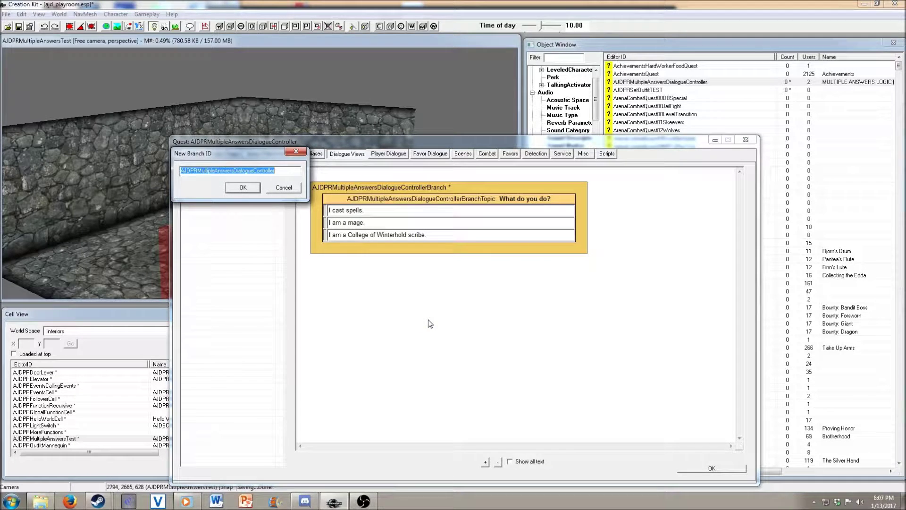
pyautogui.press('End')
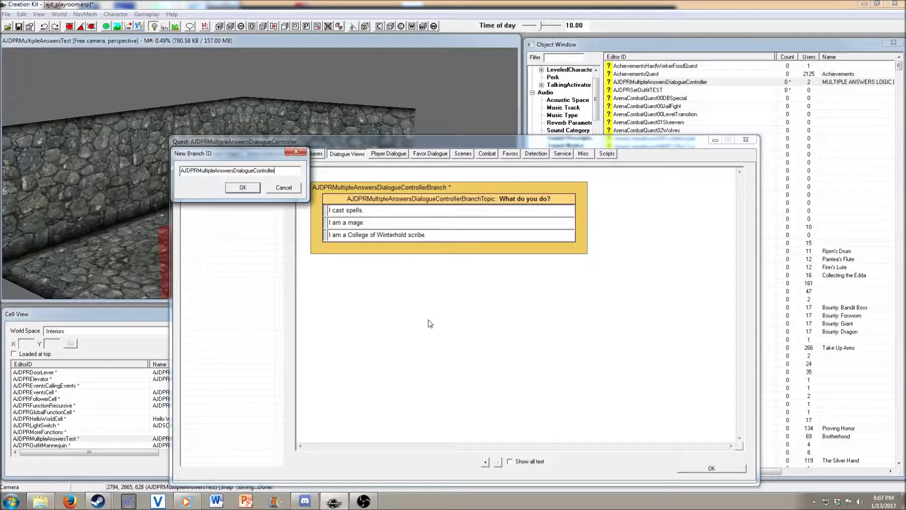
pyautogui.write('Branch')
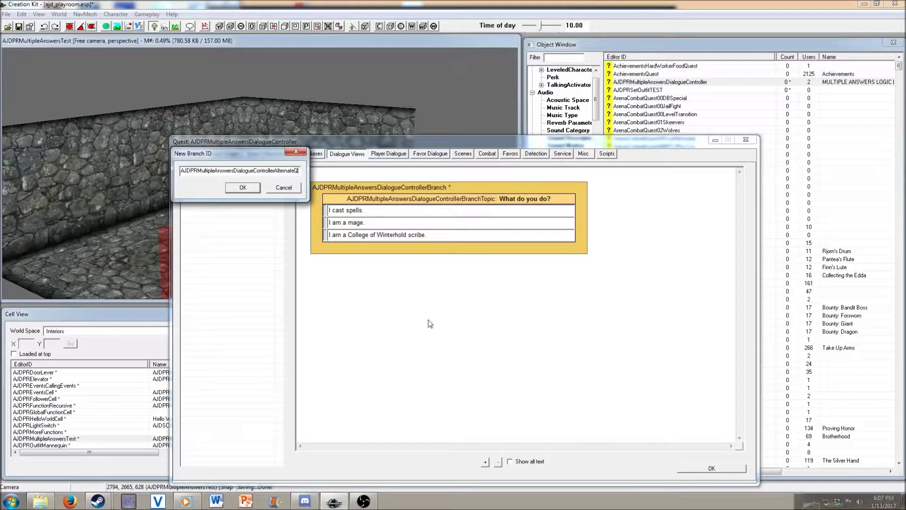
pyautogui.press('Return')
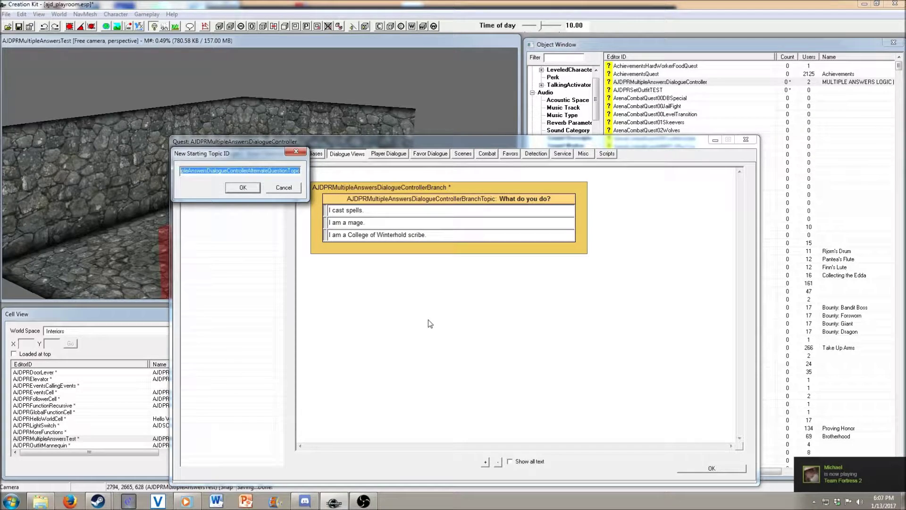
pyautogui.click(243, 187)
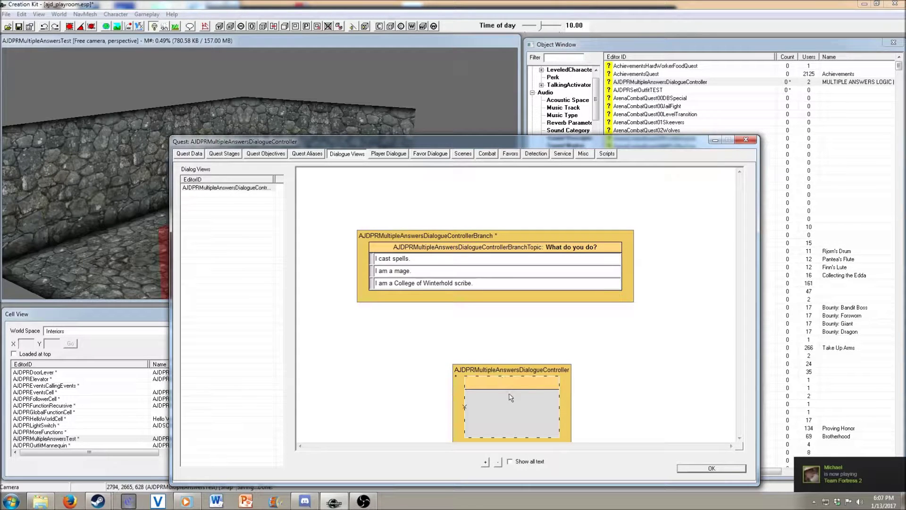
pyautogui.moveTo(512, 381); pyautogui.dragTo(421, 340)
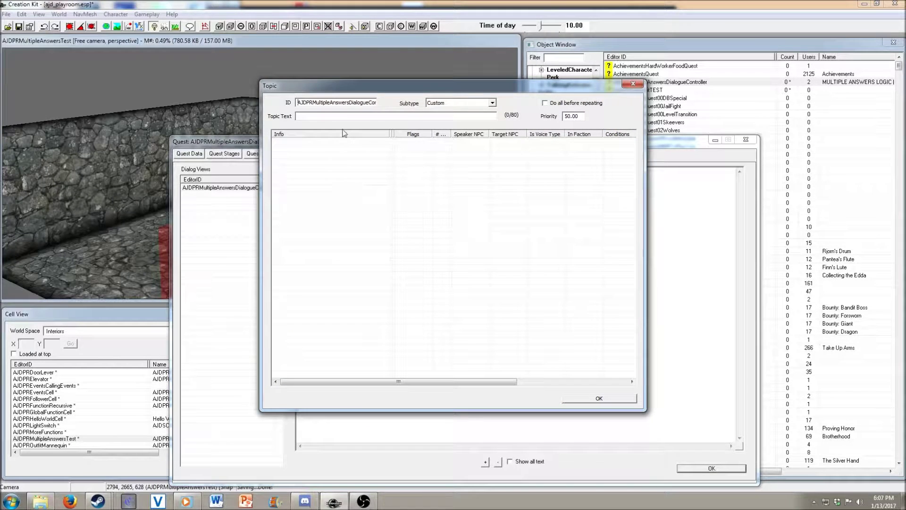
# Set the new topic's text to 'What is your name?' and add a new response
pyautogui.click(345, 116)
pyautogui.write('What is your name?')
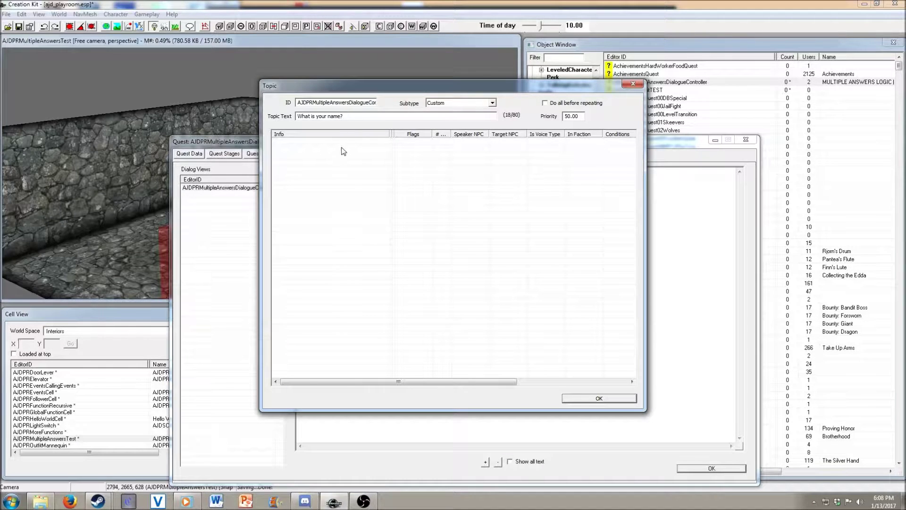
pyautogui.rightClick(347, 175)
pyautogui.click(376, 179)
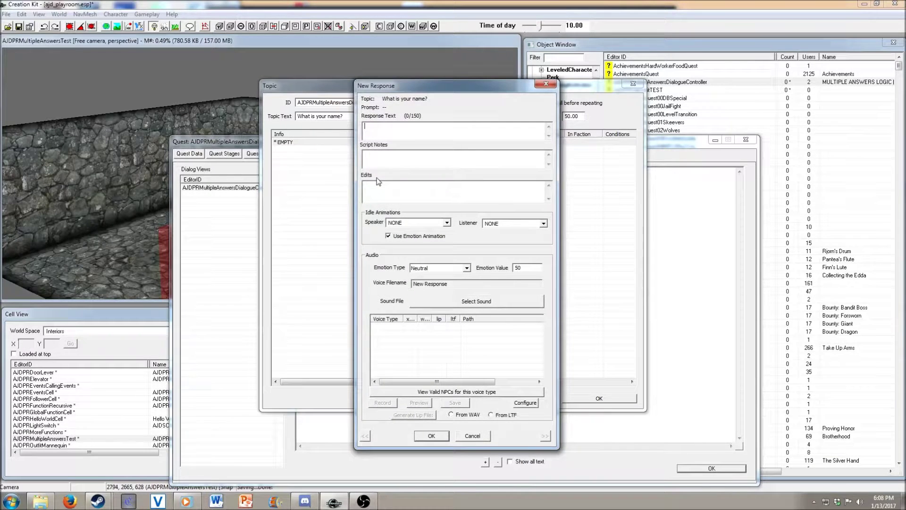
# Enter the response 'I am Multiple Answers.' and make AJDPRMultipleAnswers the topic's speaker
pyautogui.write('I am Multipel')
pyautogui.click(432, 436)
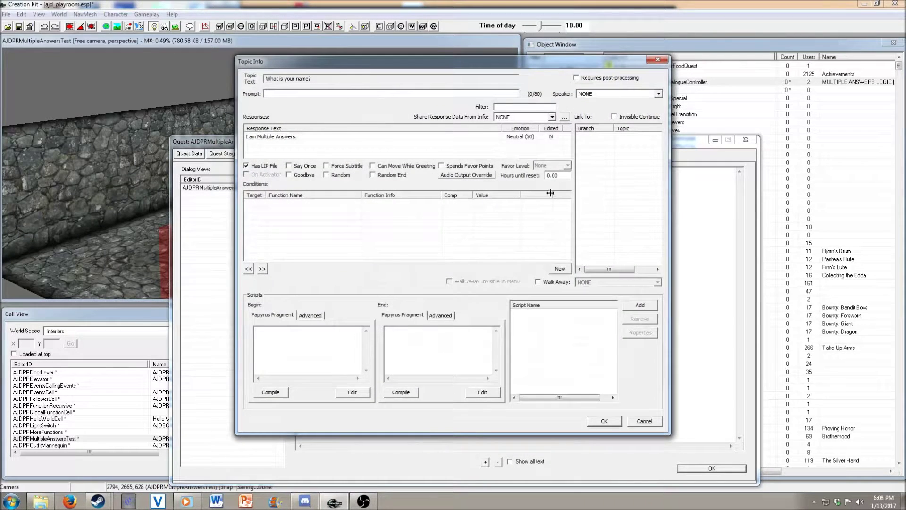
pyautogui.click(656, 94)
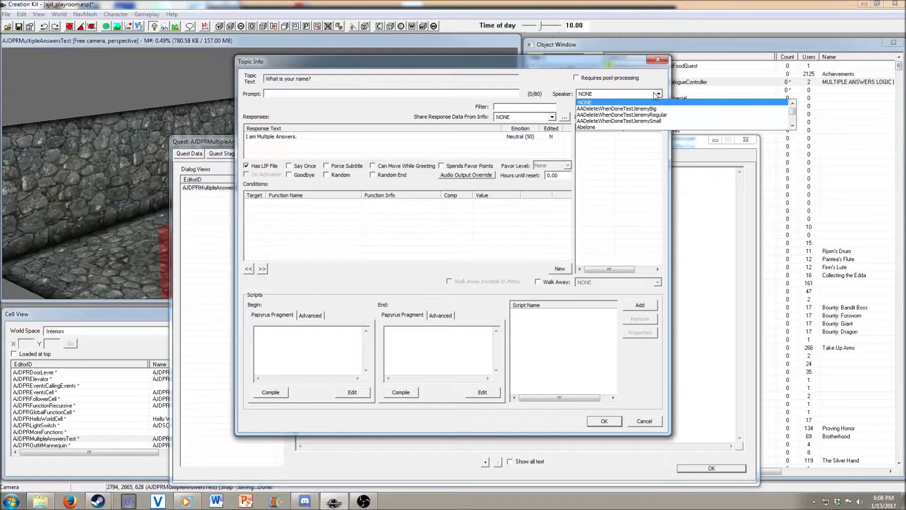
pyautogui.write('aj')
pyautogui.scroll(-3, 640, 110)
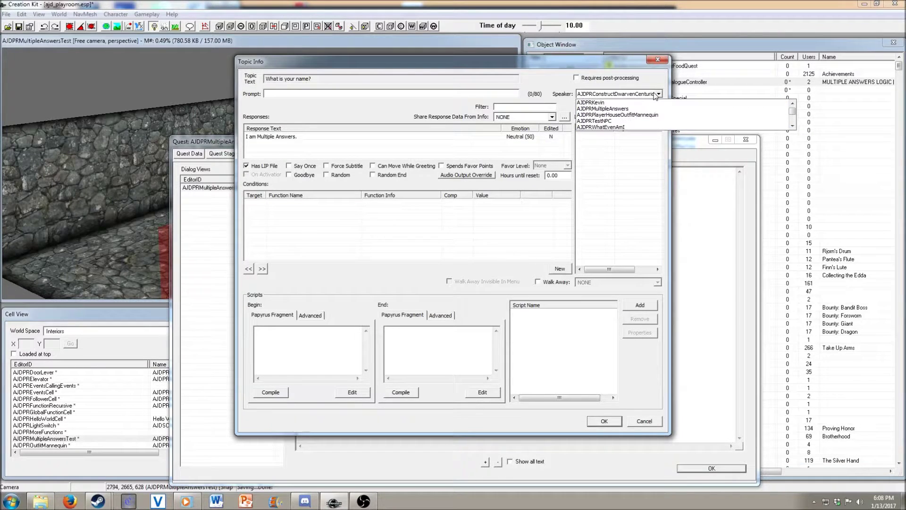
pyautogui.click(641, 109)
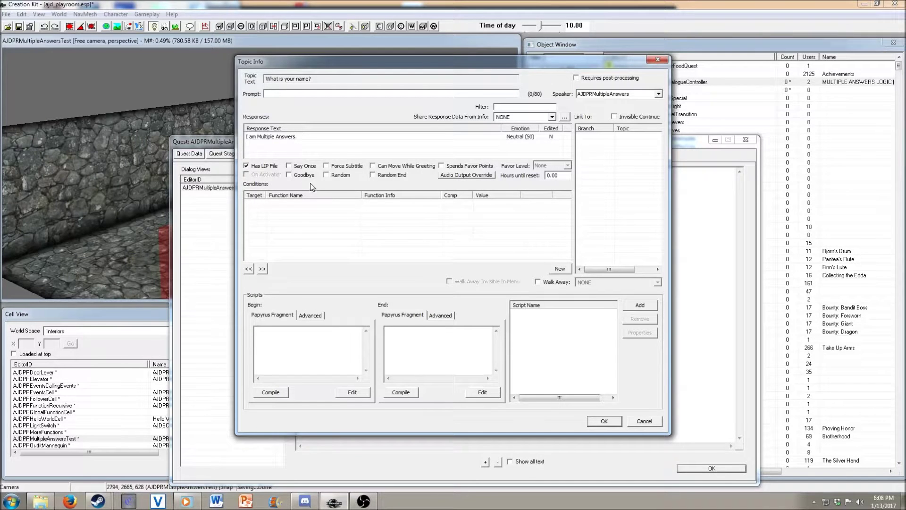
# Add a GetIsID condition requiring Actor AJDPRMultipleAnswers to the name topic
pyautogui.rightClick(328, 231)
pyautogui.click(343, 237)
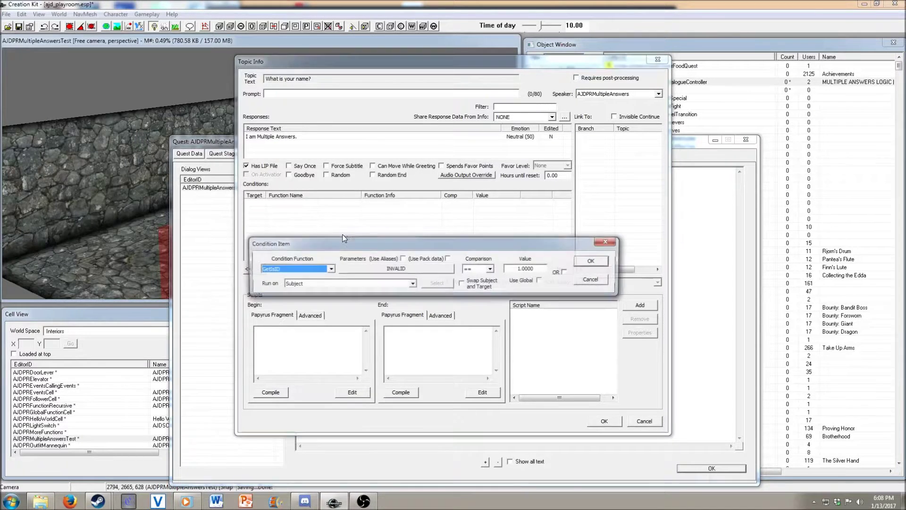
pyautogui.click(351, 268)
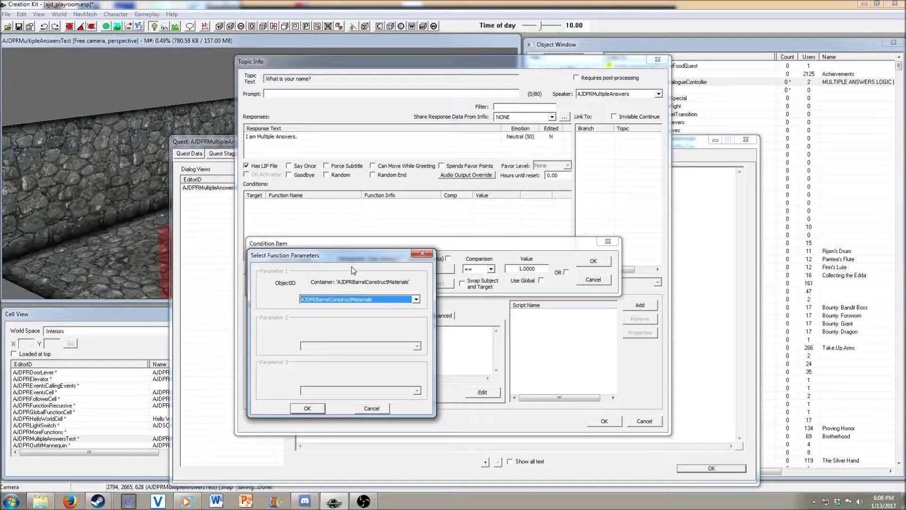
pyautogui.write('ajdprpajdprplayerho')
pyautogui.press('Up')
pyautogui.press('Up')
pyautogui.click(379, 300)
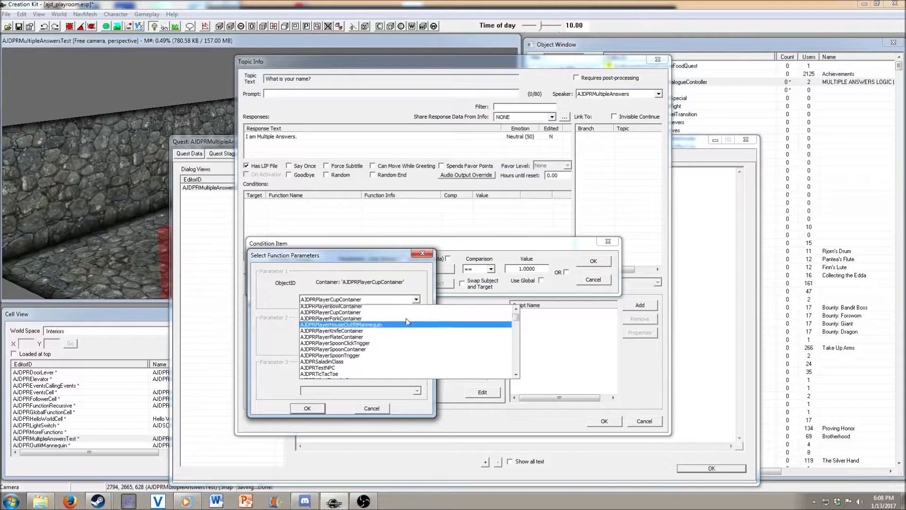
pyautogui.click(375, 327)
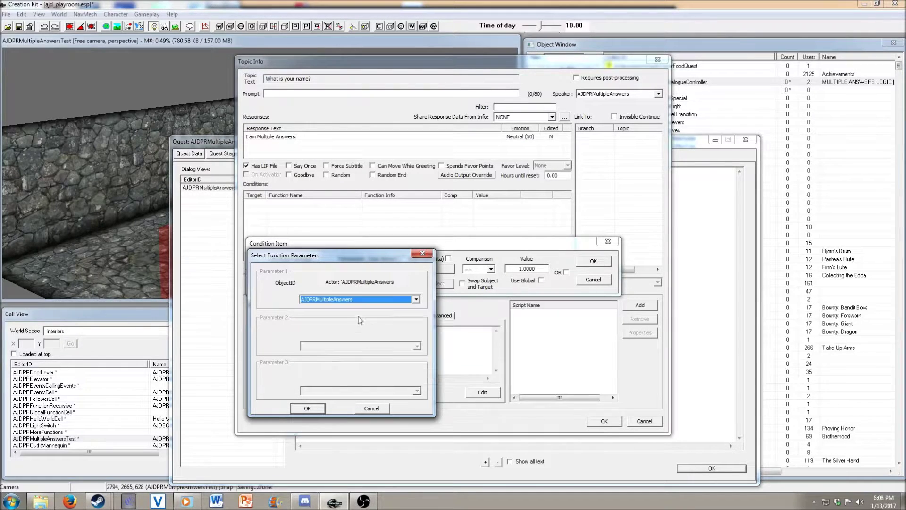
pyautogui.click(308, 408)
pyautogui.click(594, 262)
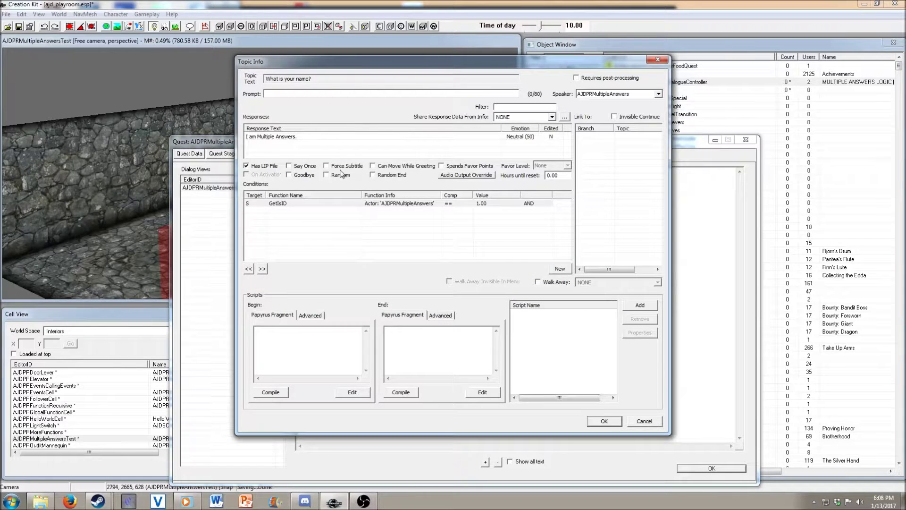
pyautogui.doubleClick(293, 138)
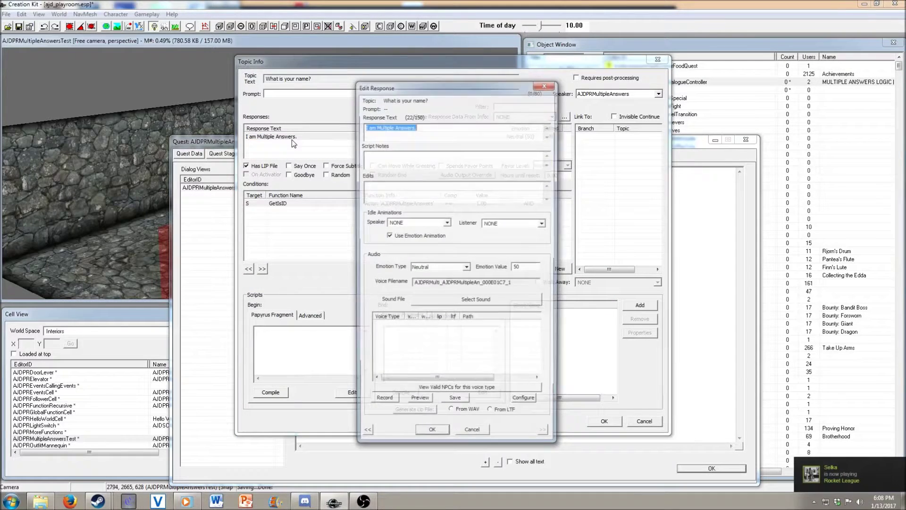
# Record audio for 'I am Multiple Answers.' and accept Edit Response, Topic Info and Topic
pyautogui.click(383, 403)
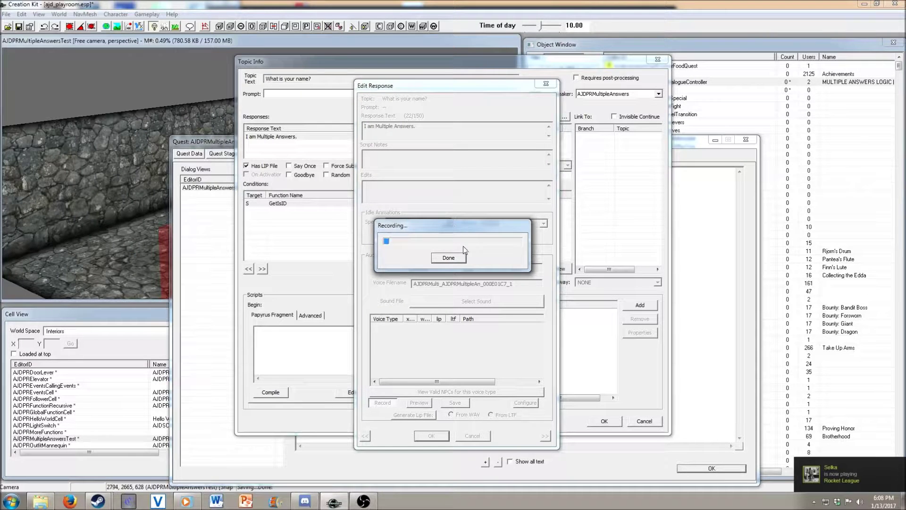
pyautogui.click(457, 258)
pyautogui.click(436, 435)
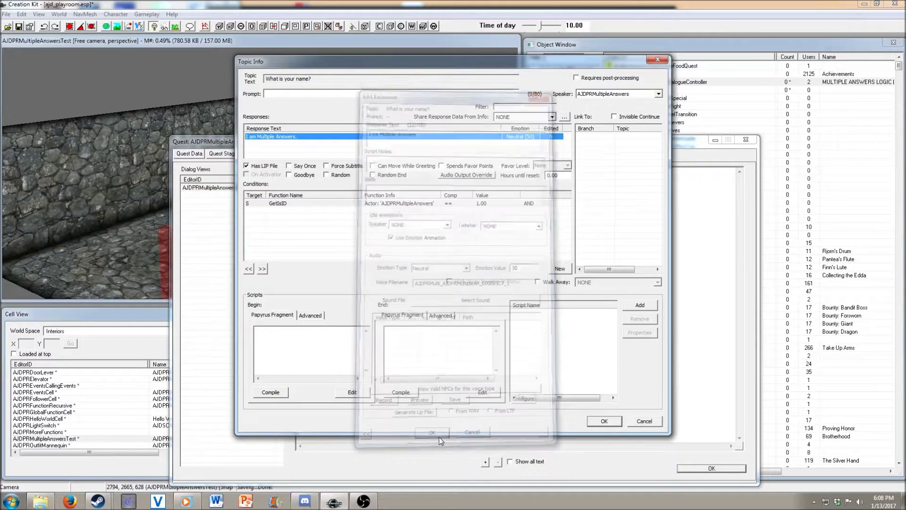
pyautogui.click(603, 421)
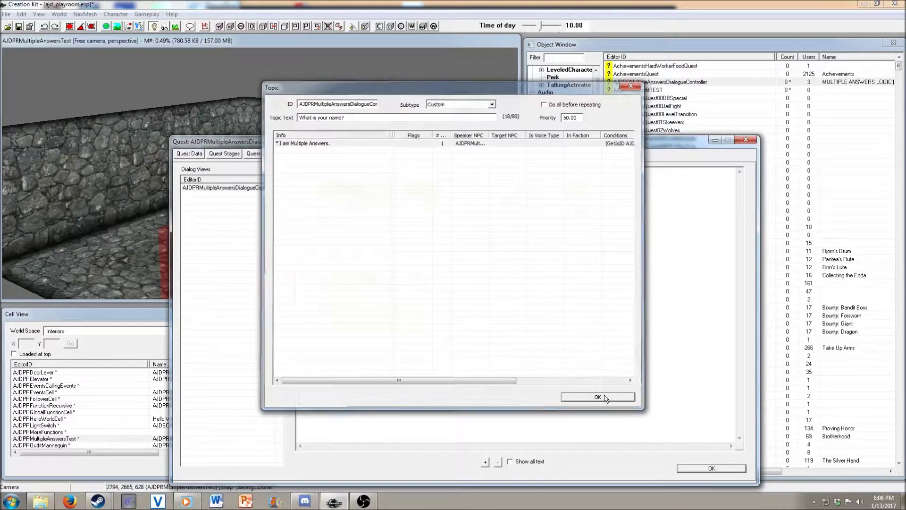
pyautogui.click(599, 397)
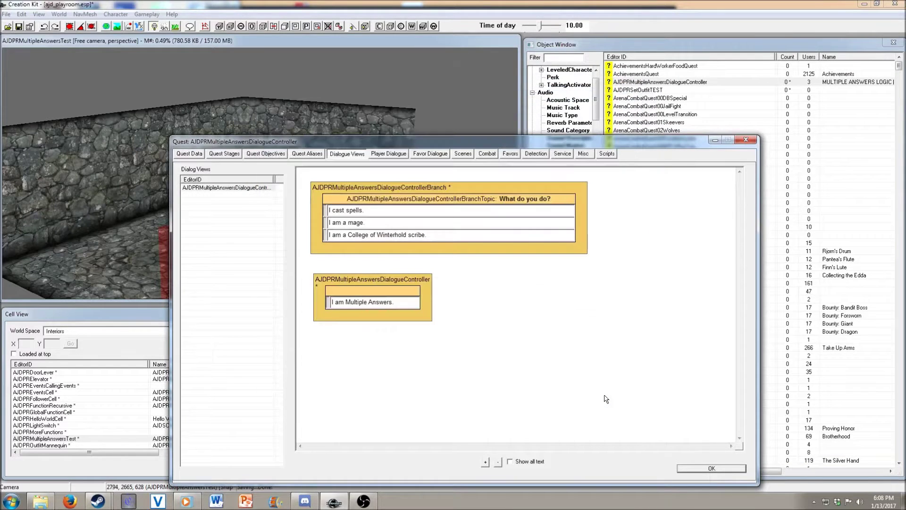
# Widen the 'What is your name?' branch box, then accept the Quest window
pyautogui.click(420, 297)
pyautogui.moveTo(479, 296); pyautogui.dragTo(617, 298)
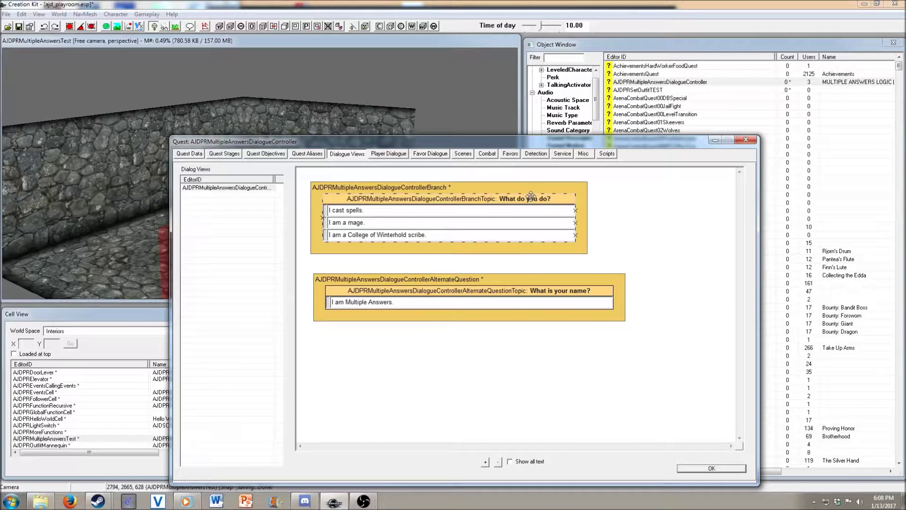
pyautogui.click(595, 248)
pyautogui.click(472, 223)
pyautogui.click(512, 179)
pyautogui.click(712, 469)
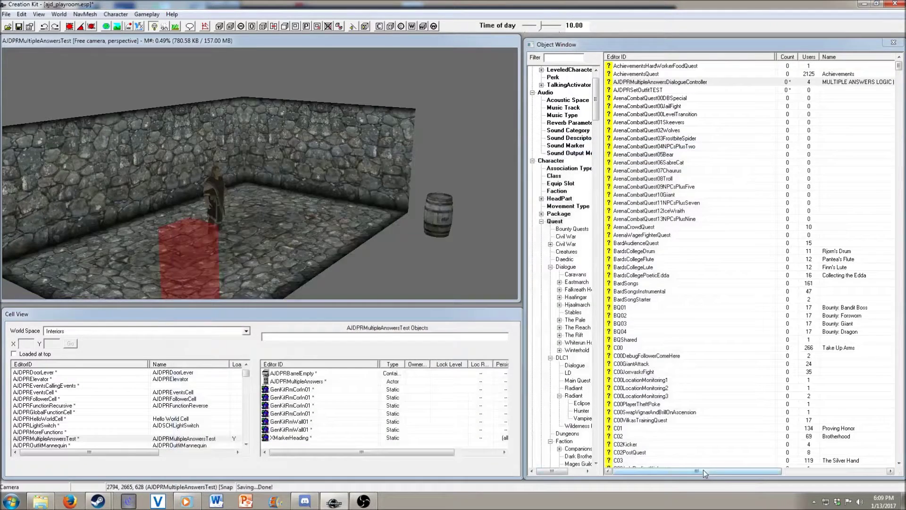
# Save the plugin, launch Skyrim, and enter 'coc AJDPRMultipleAnswersTest' in the console
pyautogui.click(20, 27)
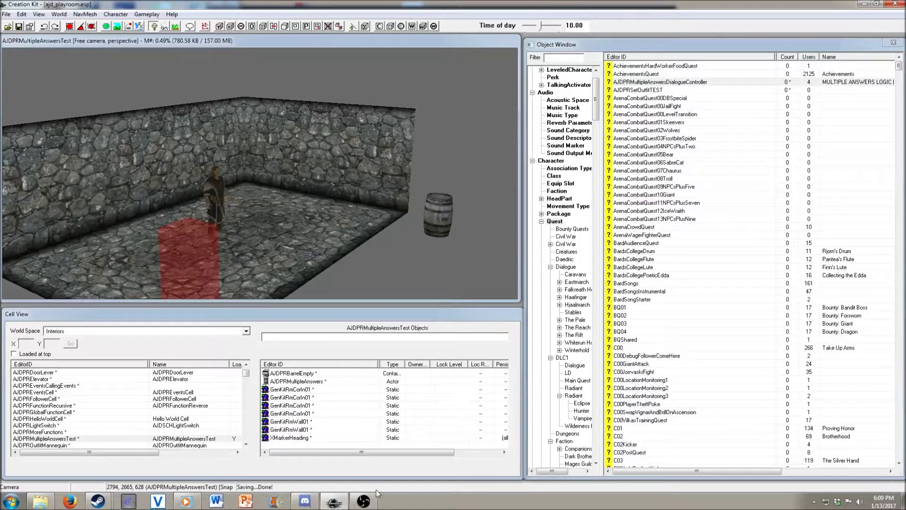
pyautogui.click(364, 500)
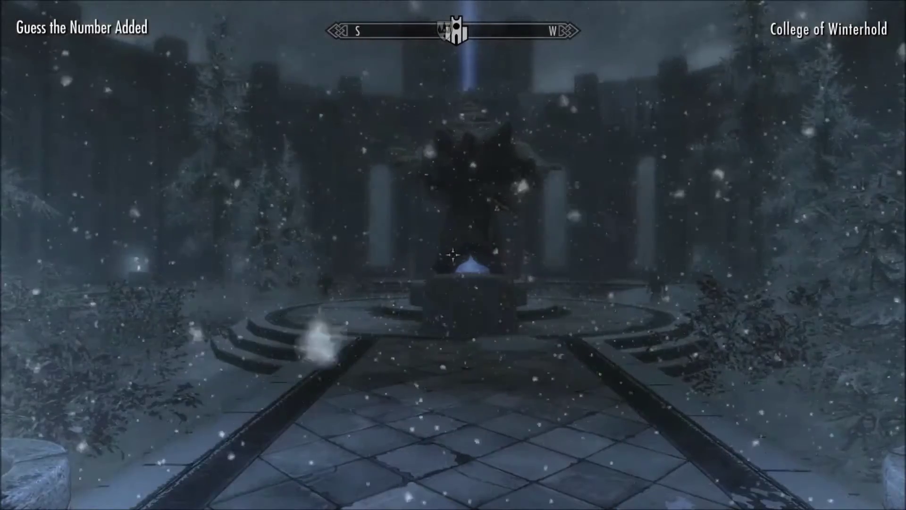
pyautogui.press('w')
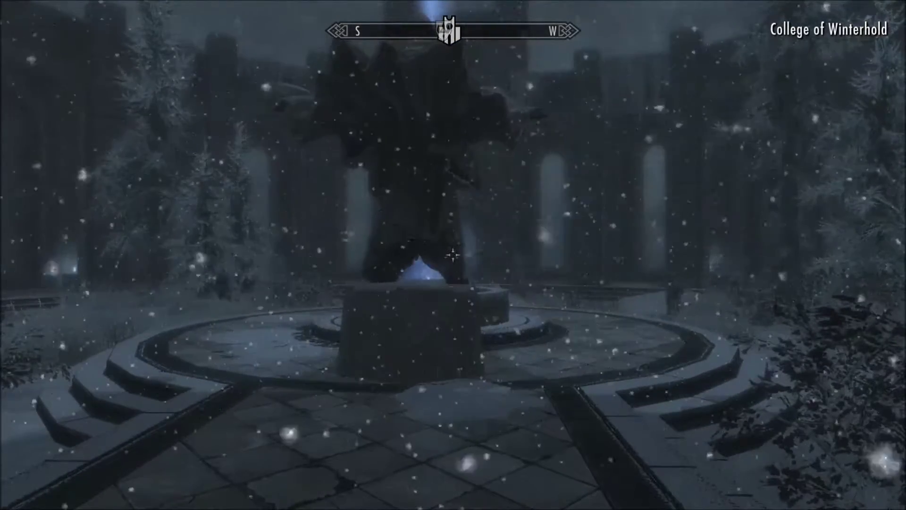
pyautogui.press('`')
pyautogui.write('cxoc ')
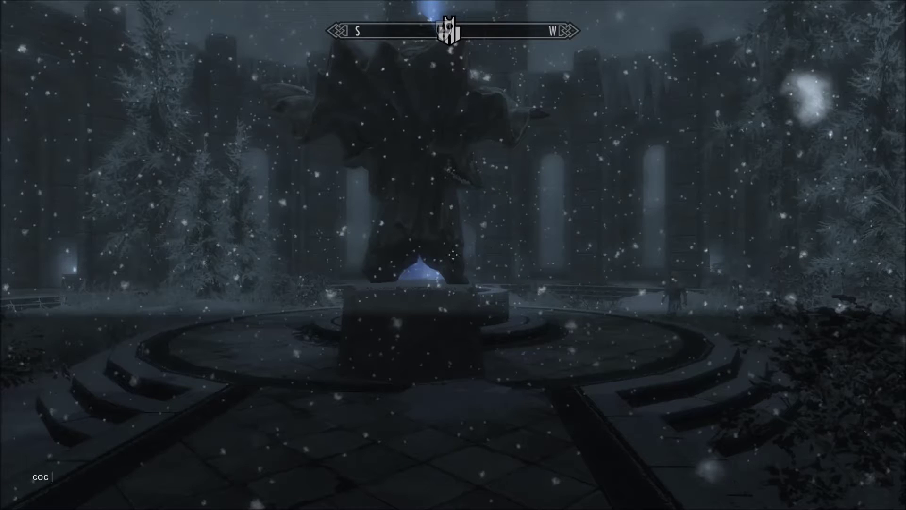
pyautogui.write('AJDPRMultipleAnswe')
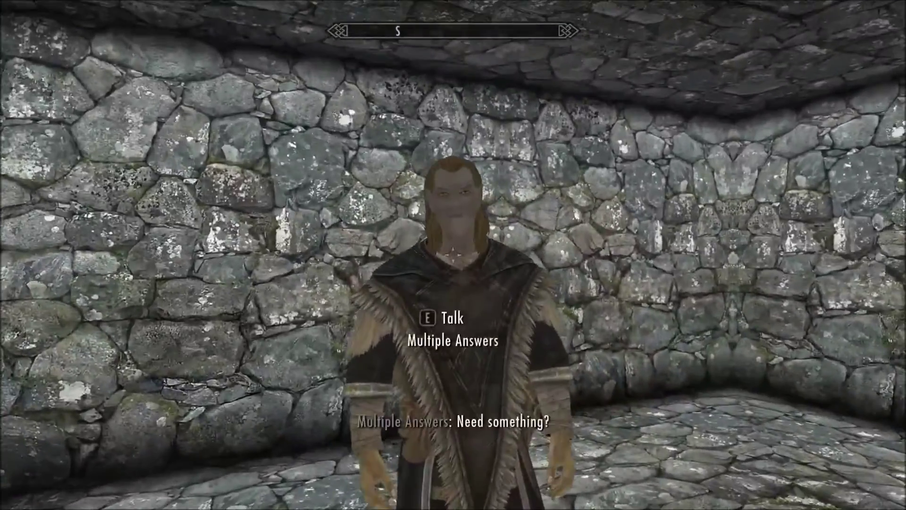
# Ask Multiple Answers 'What is your name?', then 'What do you do?' twice, and exit the conversation
pyautogui.press('e')
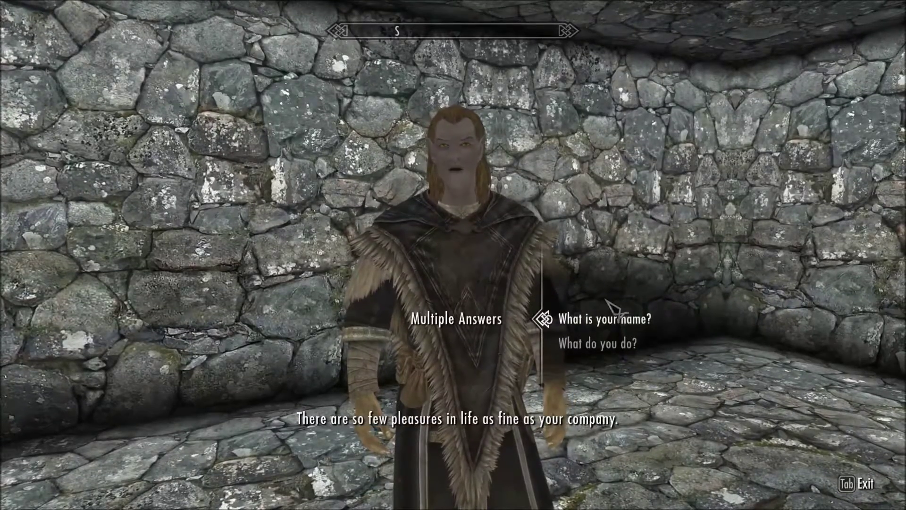
pyautogui.click(612, 307)
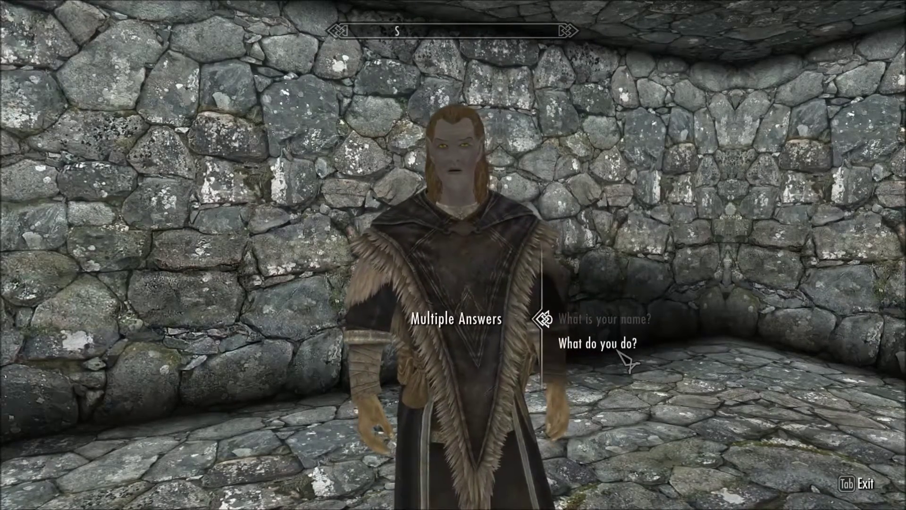
pyautogui.click(618, 352)
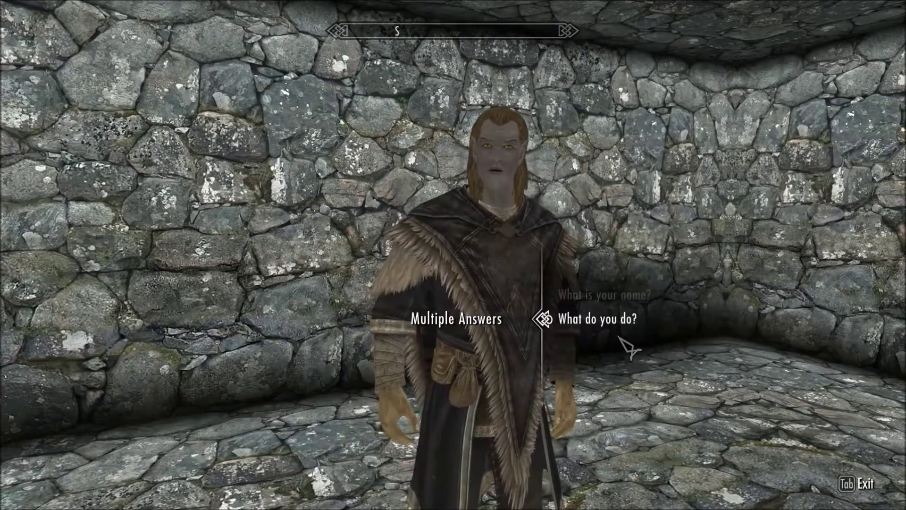
pyautogui.click(620, 337)
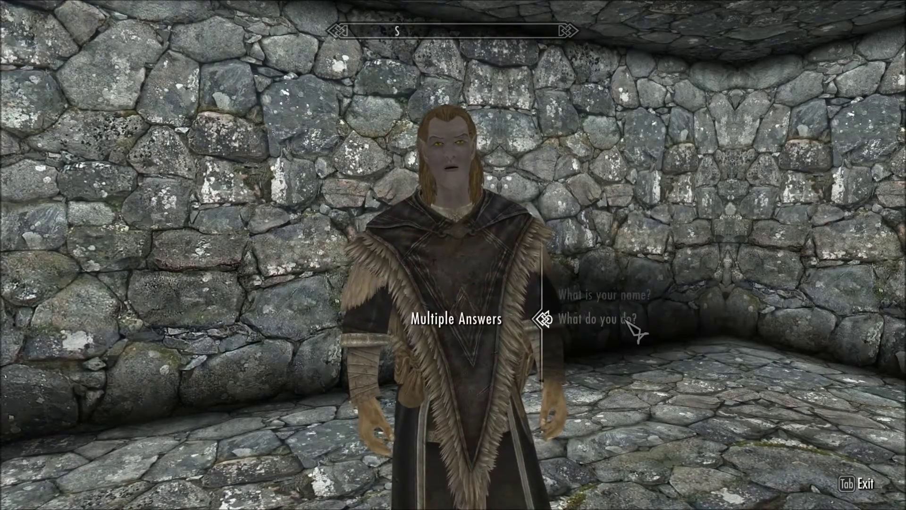
pyautogui.press('Tab')
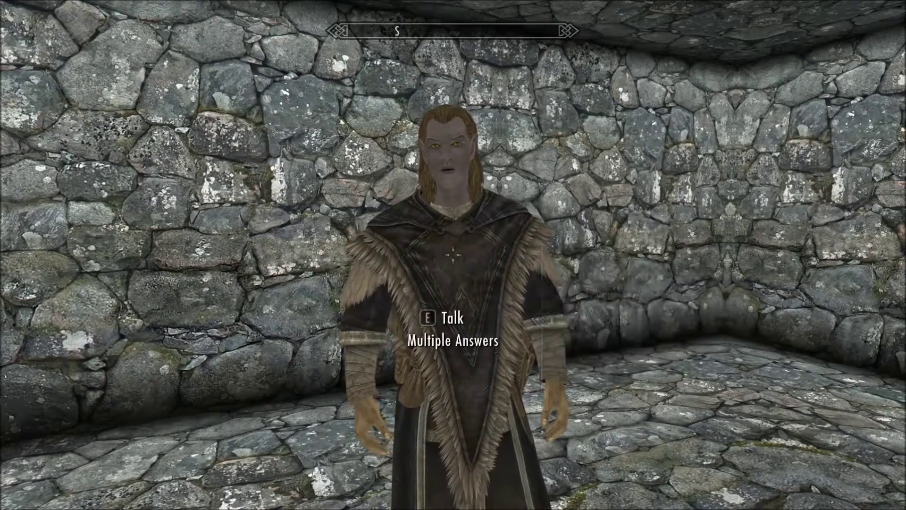